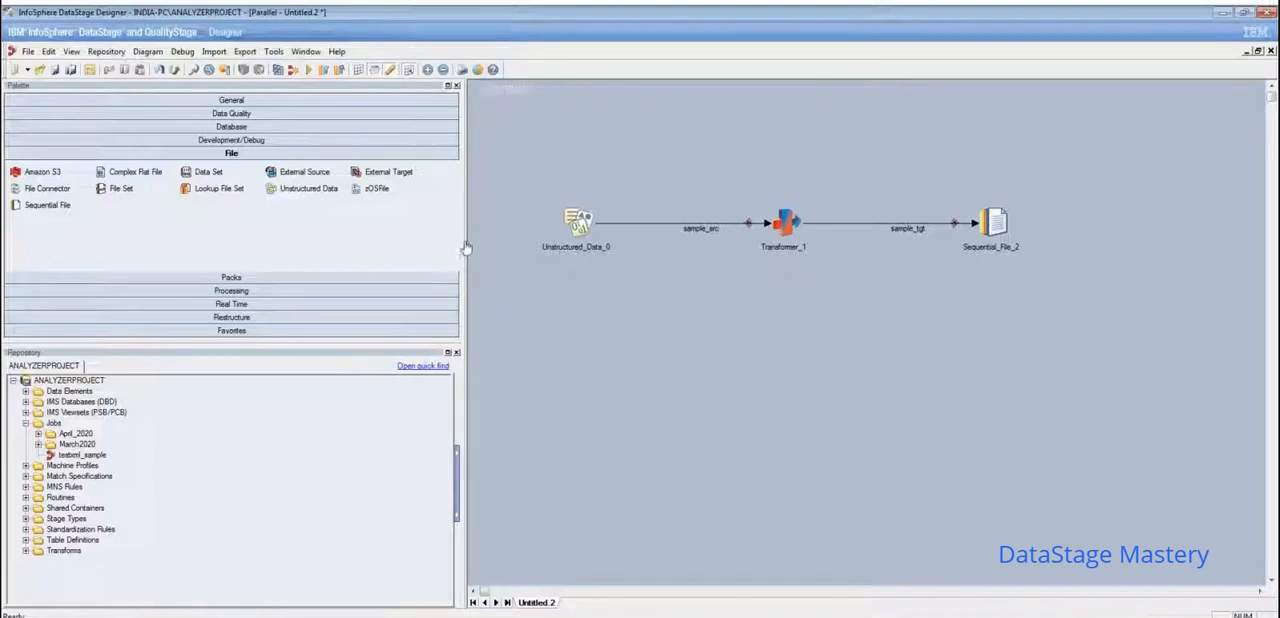
- Narrow the side panes to widen the job canvas, and check the open properties of the Sample_Data file before closing them
drag(464, 232, 316, 228)
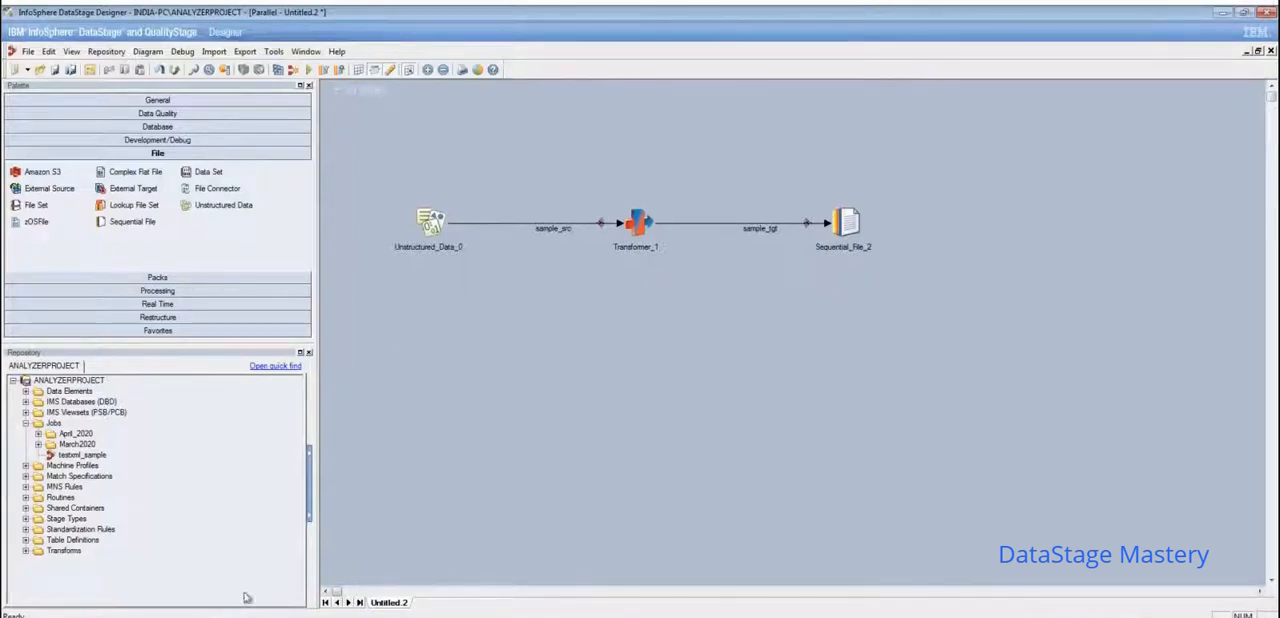
click(101, 617)
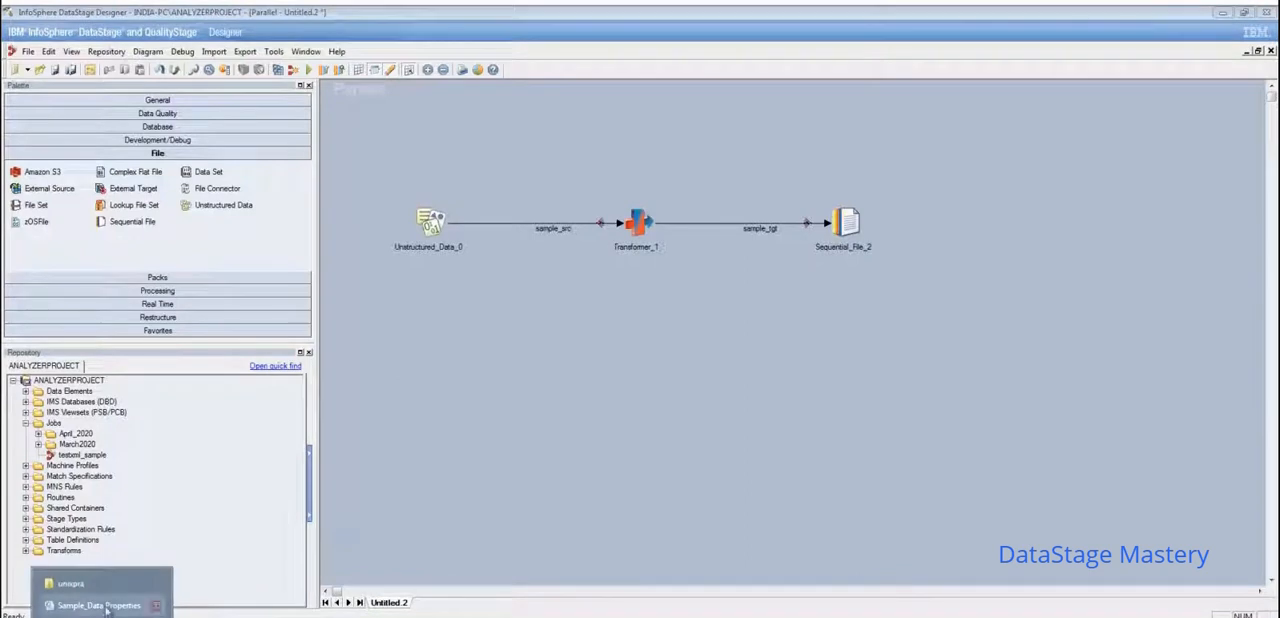
click(100, 606)
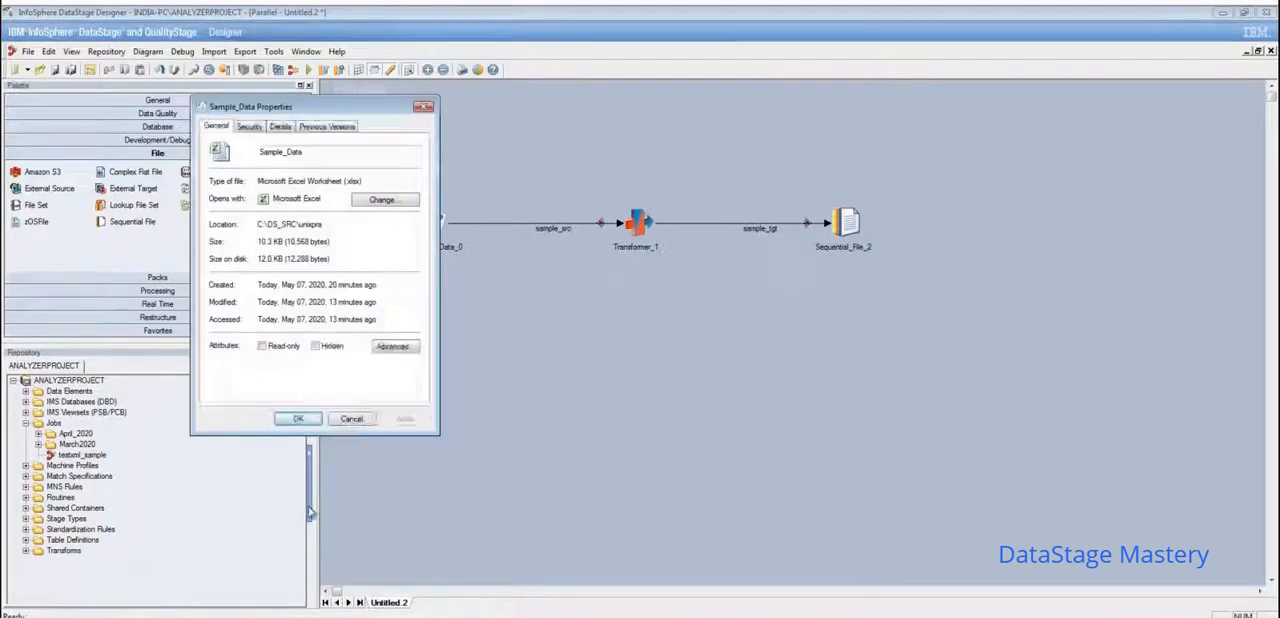
click(351, 419)
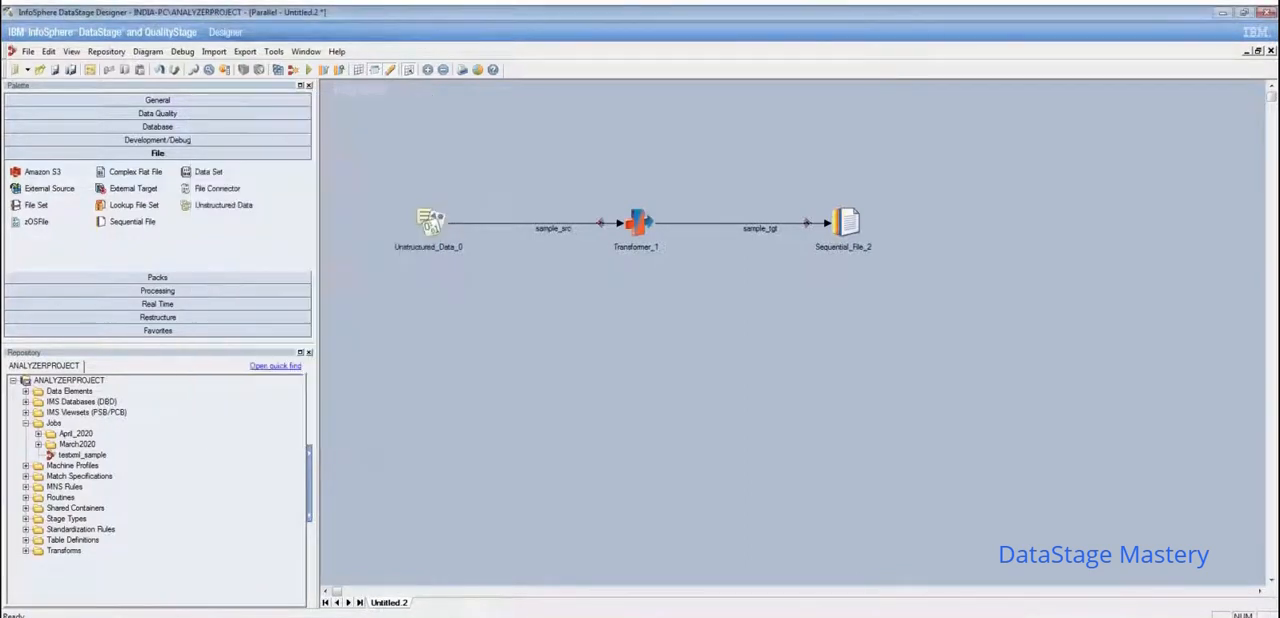
- Open the Sample_Data workbook from the unixpra folder in File Explorer, dismiss the activation notice, review its rows and columns, and close it
click(100, 616)
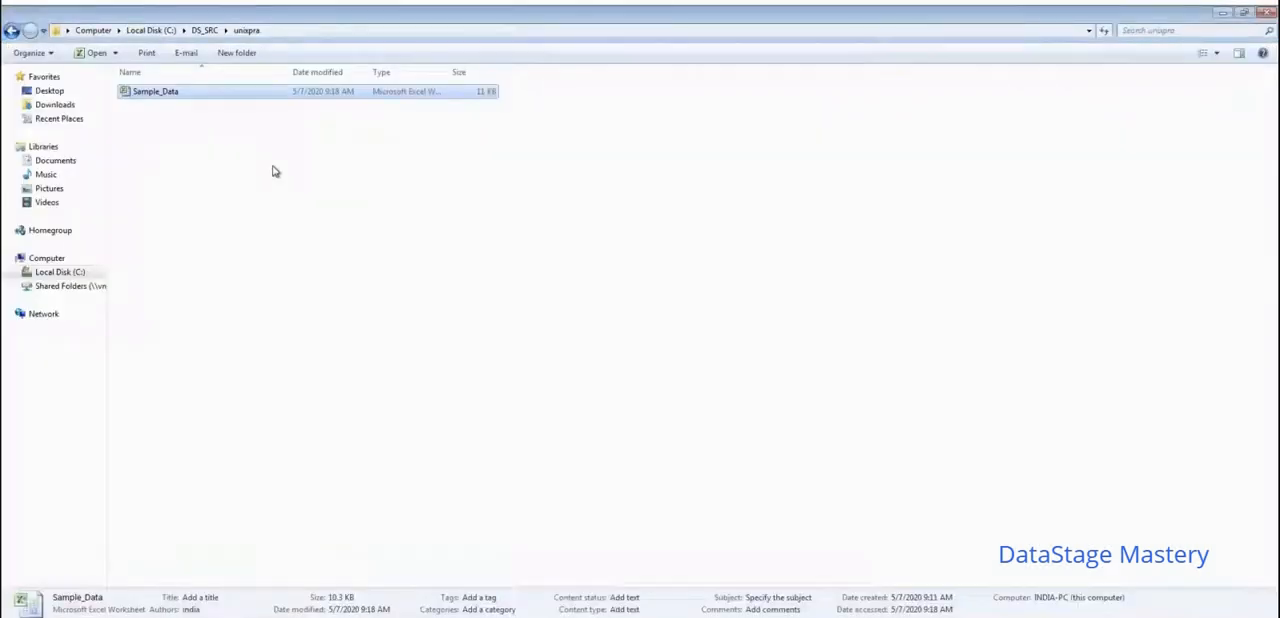
click(275, 172)
click(205, 95)
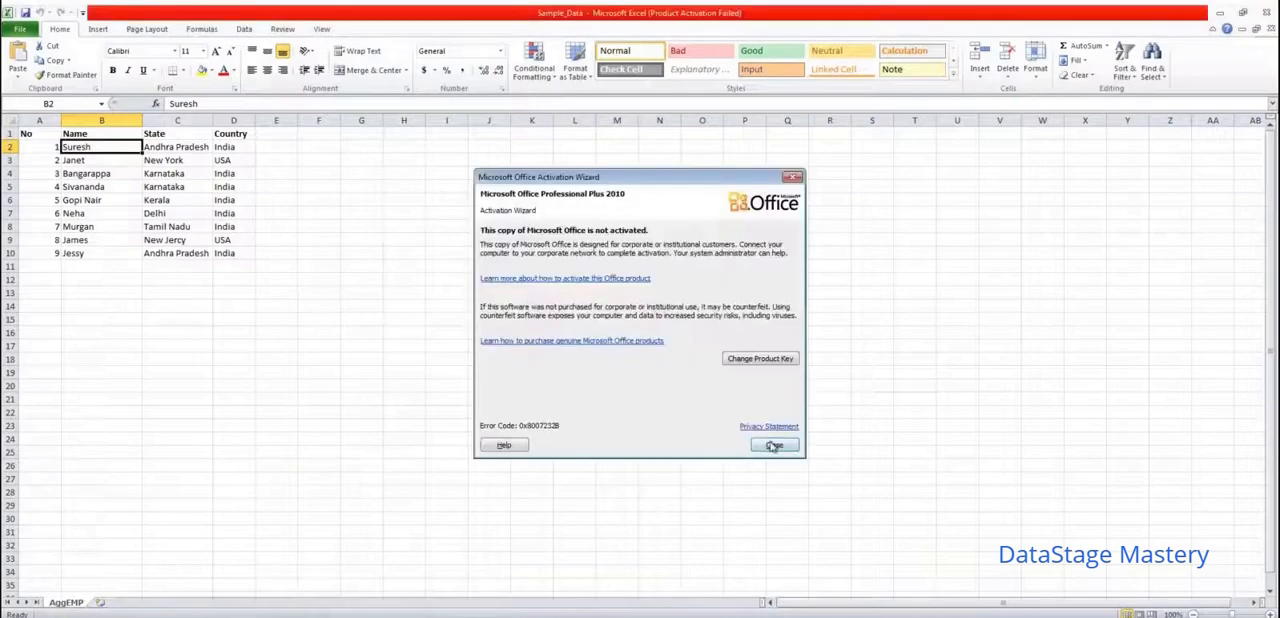
click(772, 447)
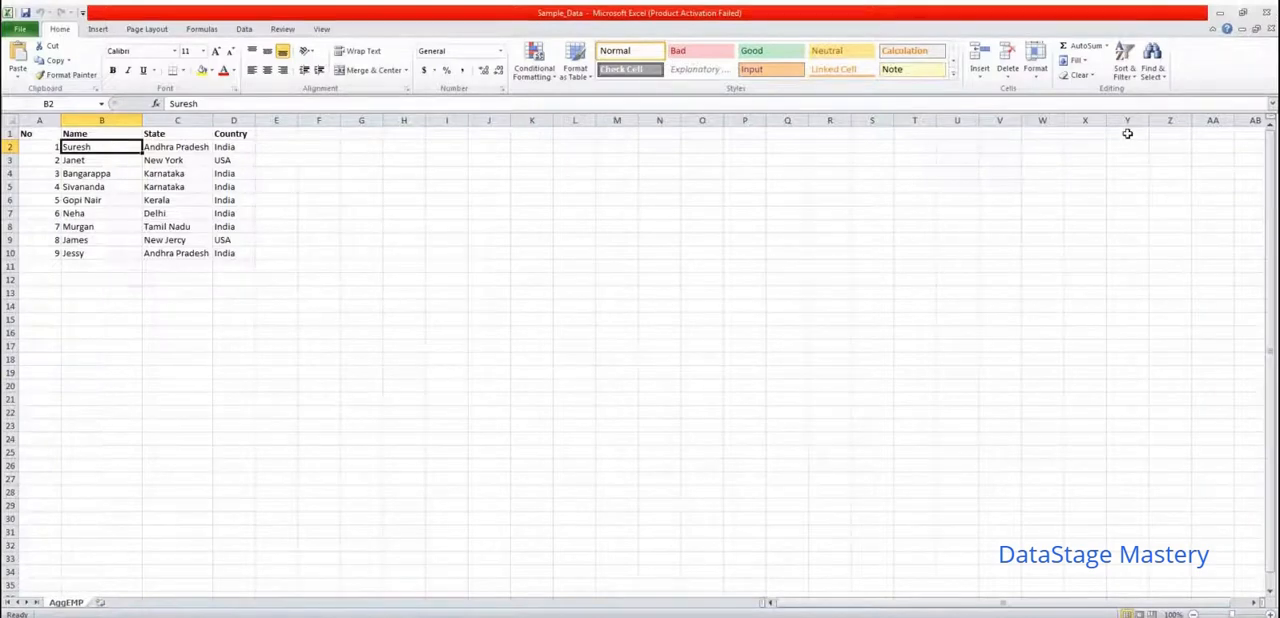
click(1265, 13)
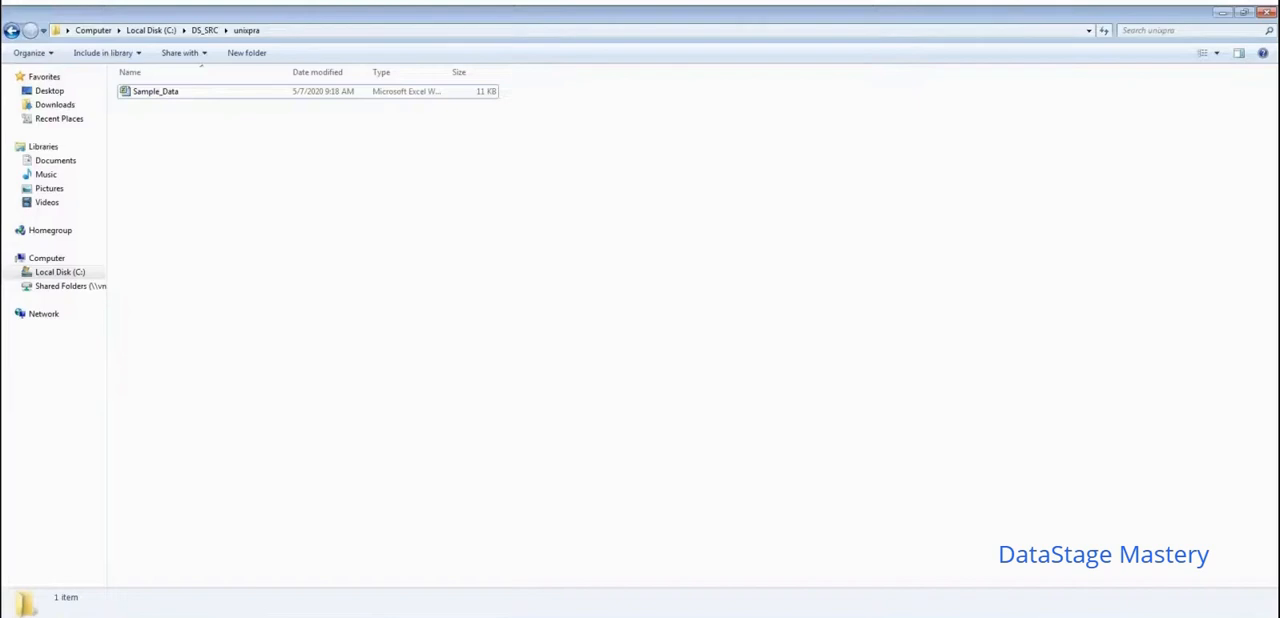
- Switch back to DataStage Designer, open the Unstructured_Data_0 stage and set its error action to Fail
key(alt+Tab)
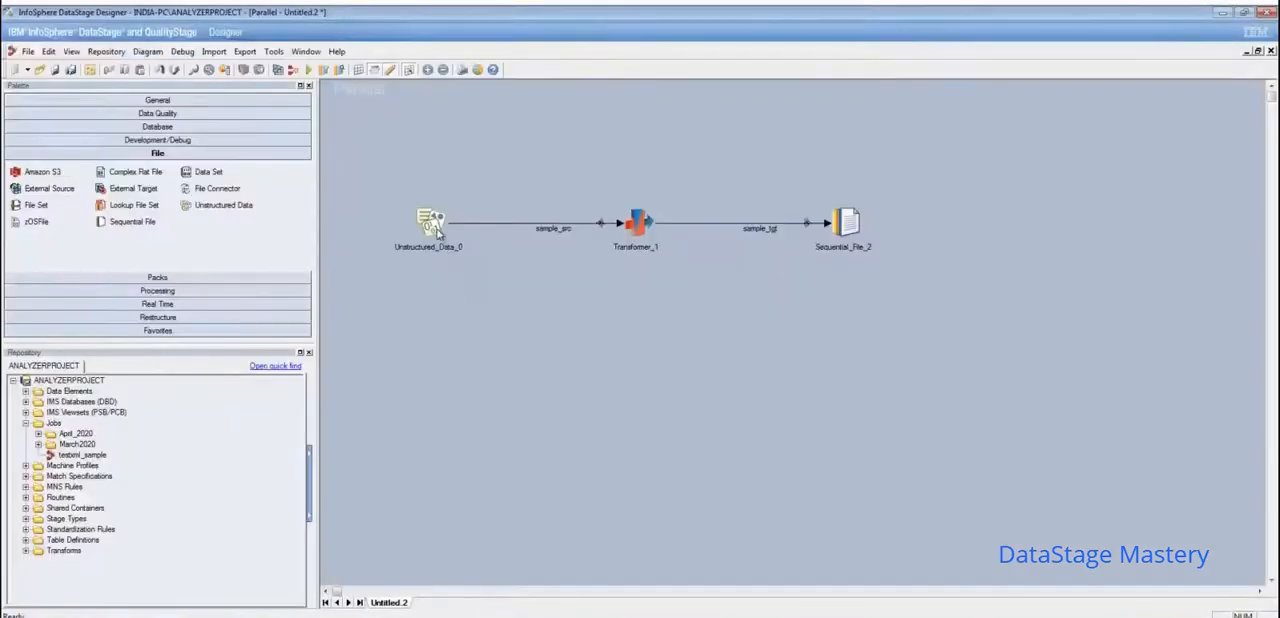
click(436, 228)
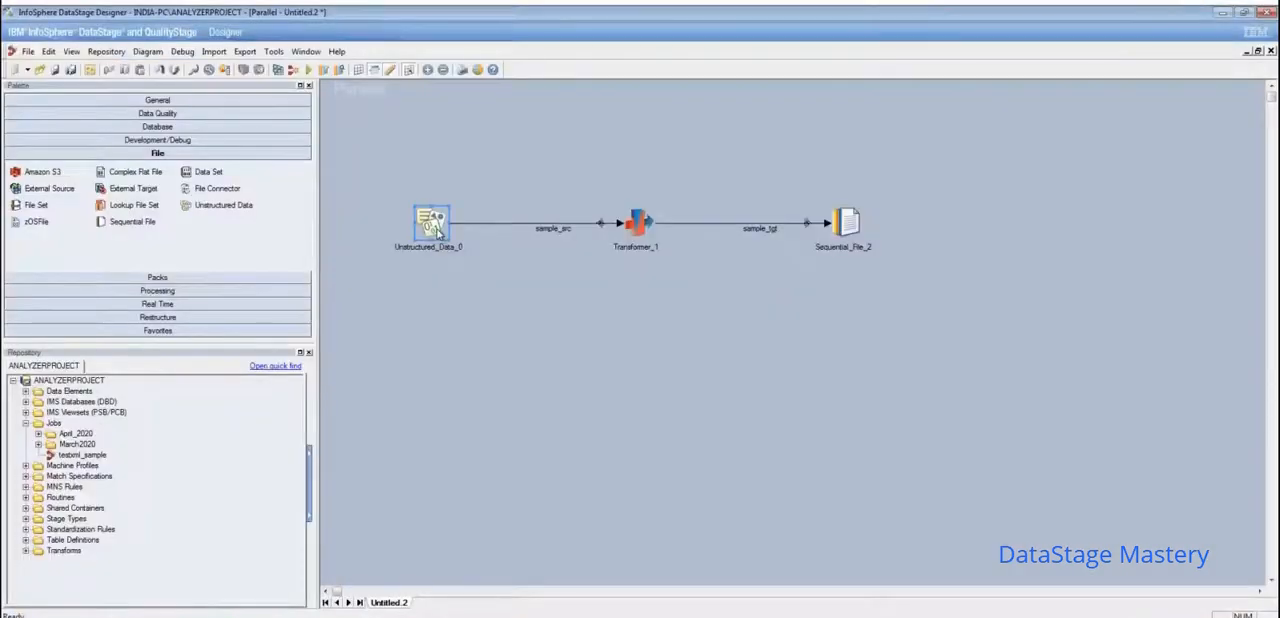
double_click(437, 232)
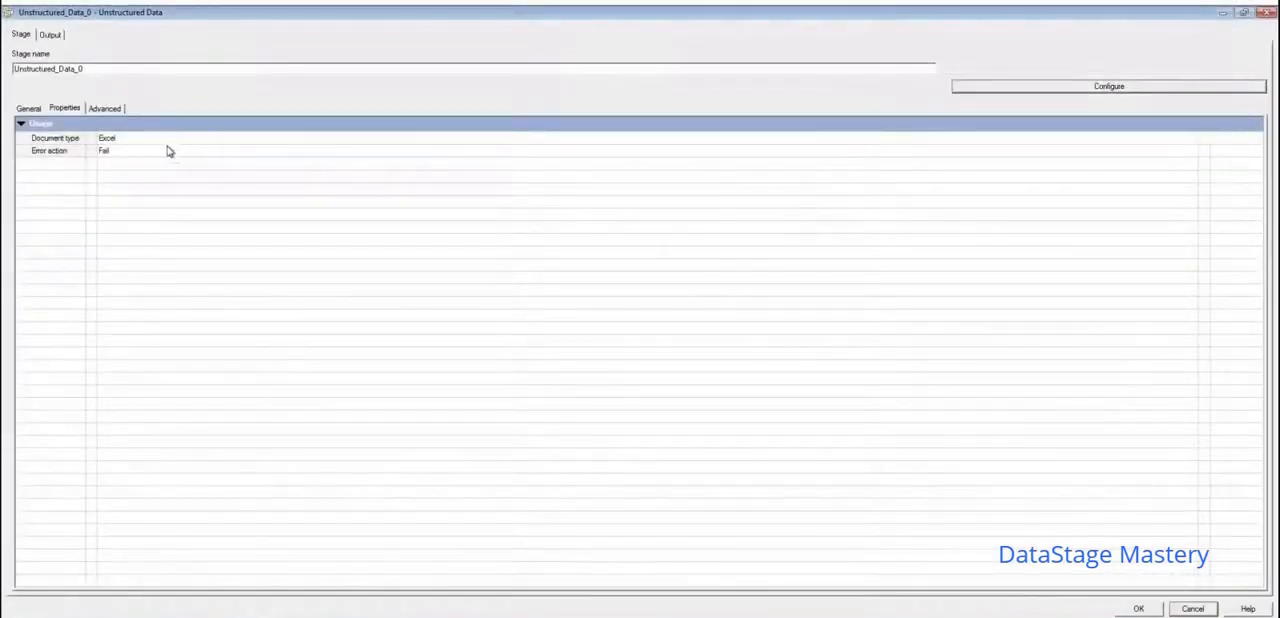
click(154, 151)
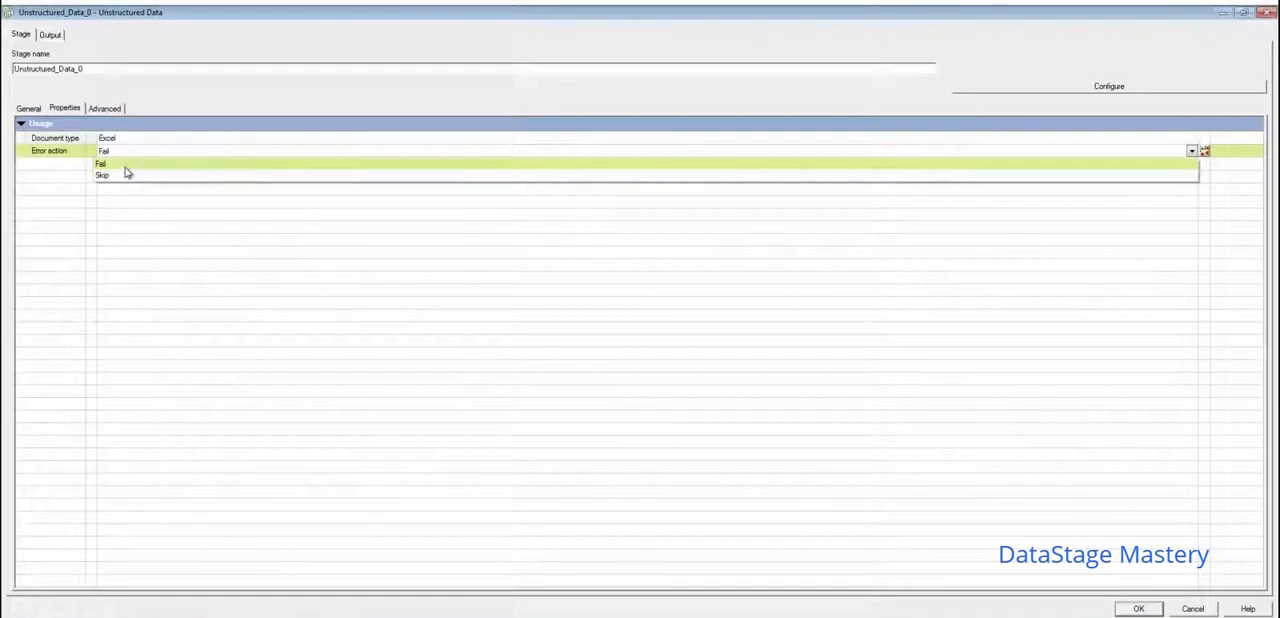
click(127, 167)
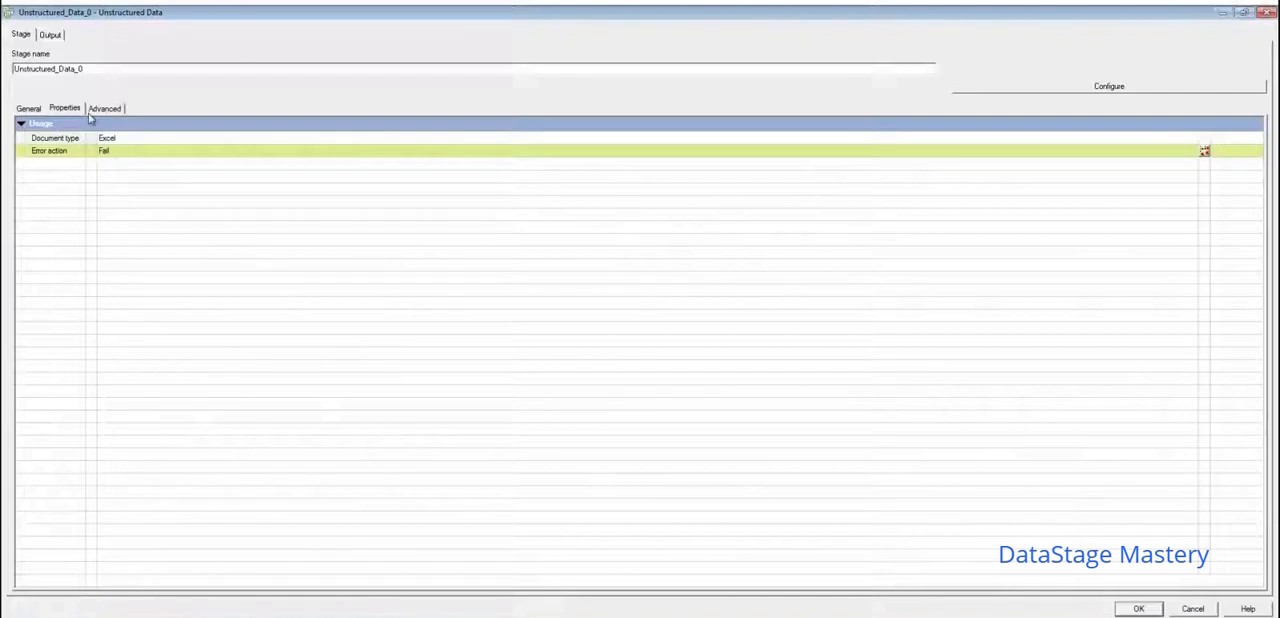
- In the stage's output properties, set Skip null rows to Yes and Hidden columns to Extract
click(50, 35)
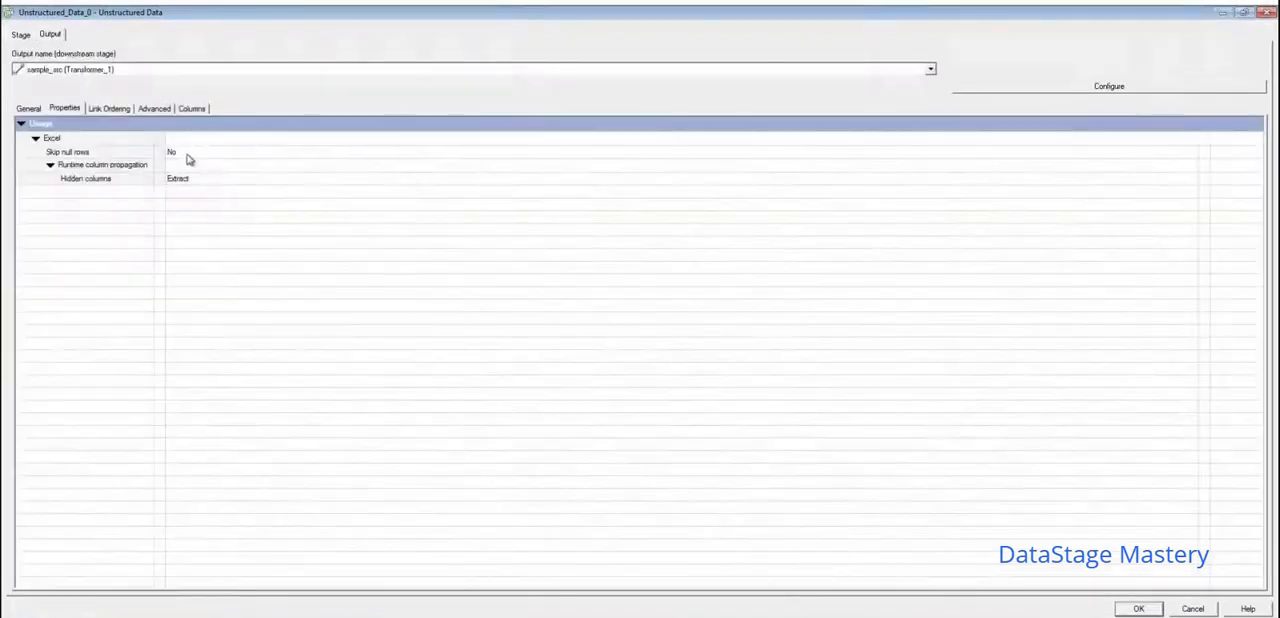
click(187, 156)
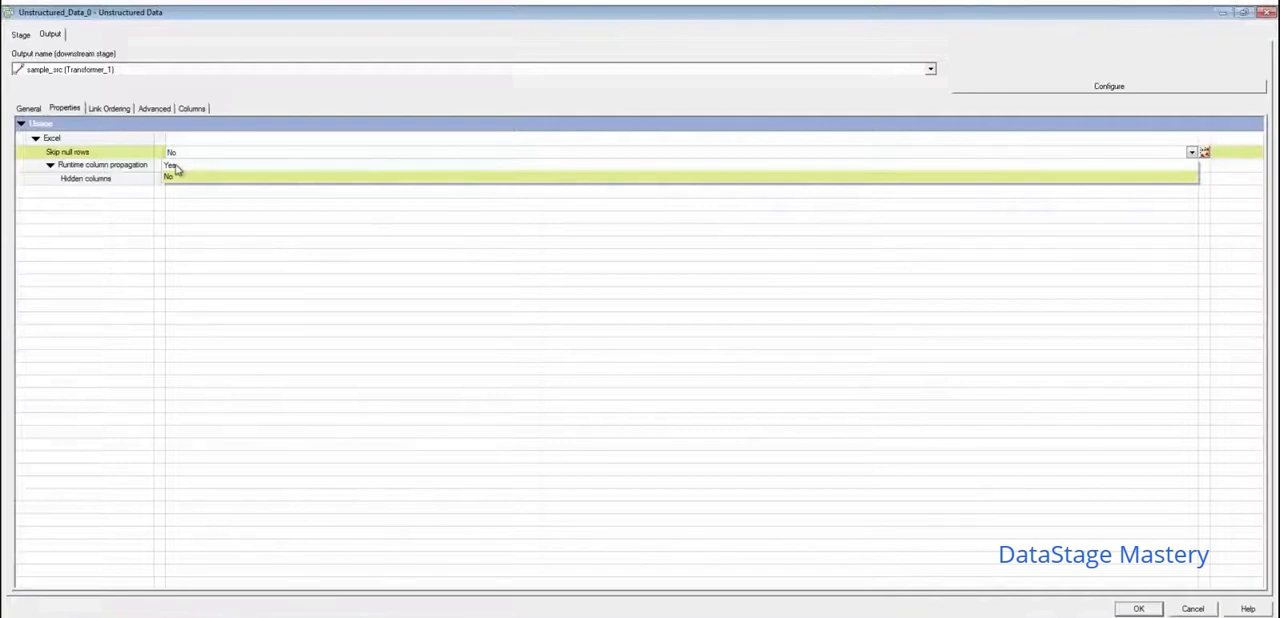
click(175, 168)
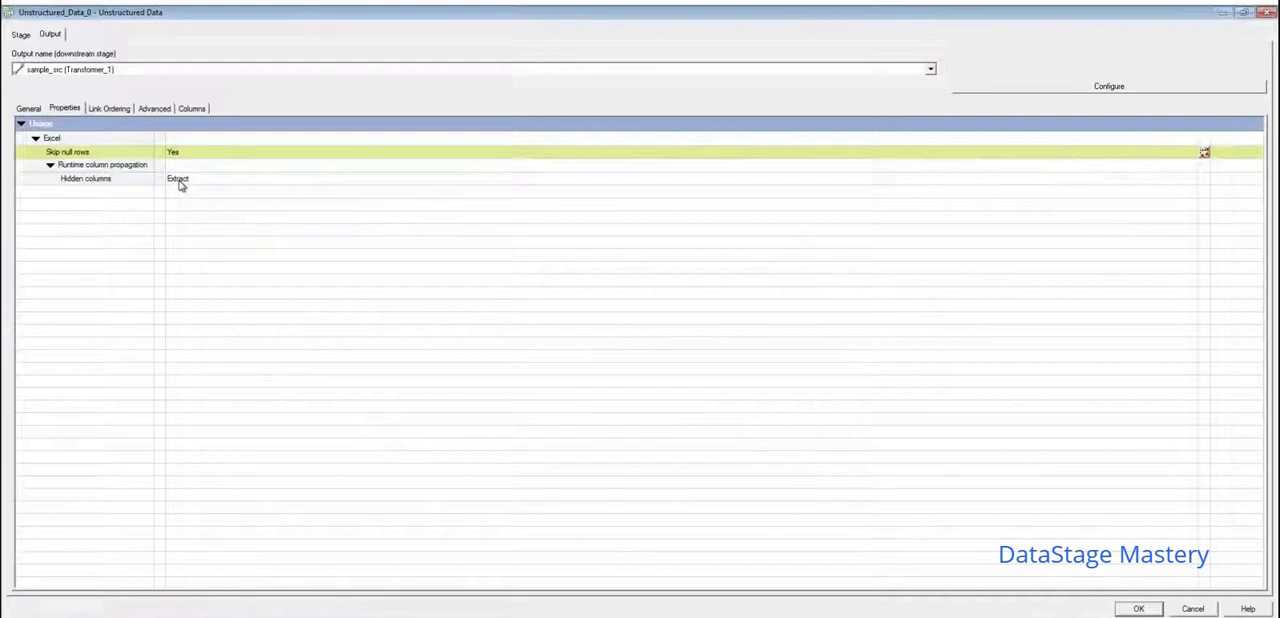
click(180, 183)
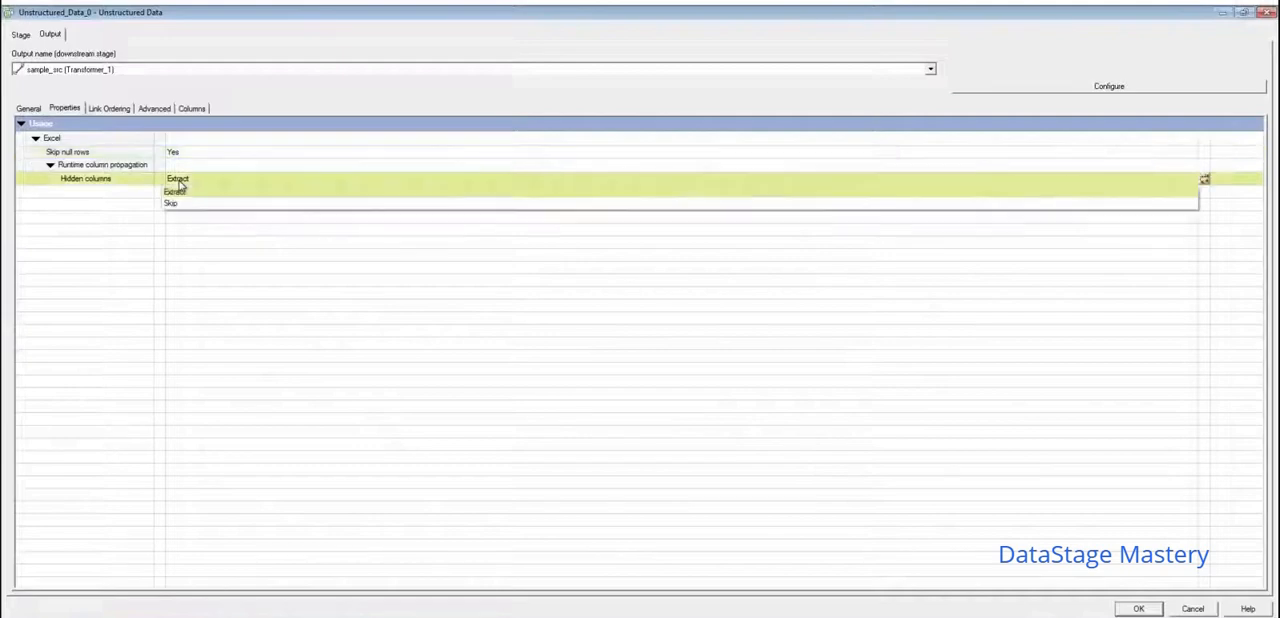
click(180, 184)
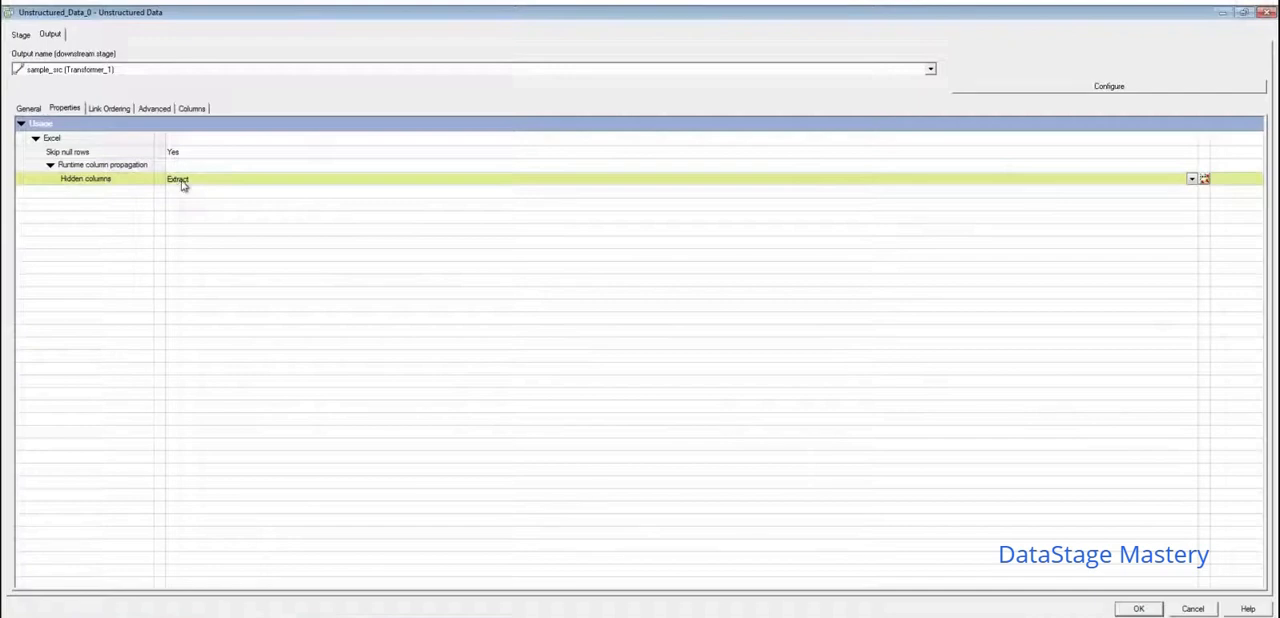
click(186, 183)
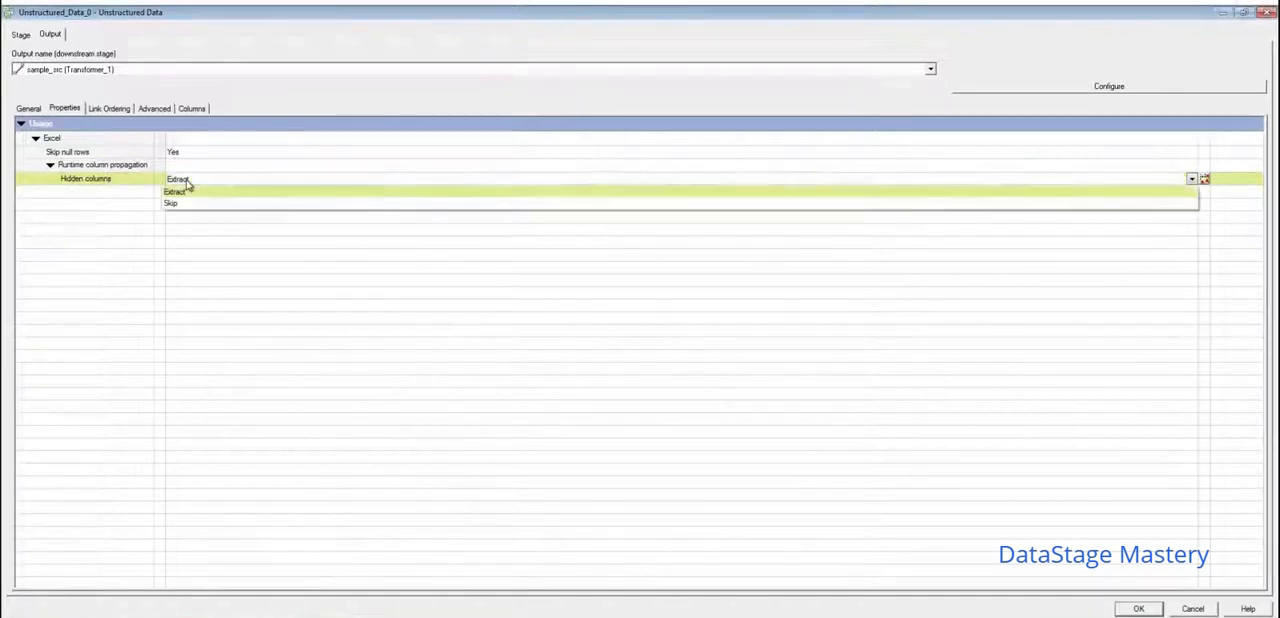
click(188, 186)
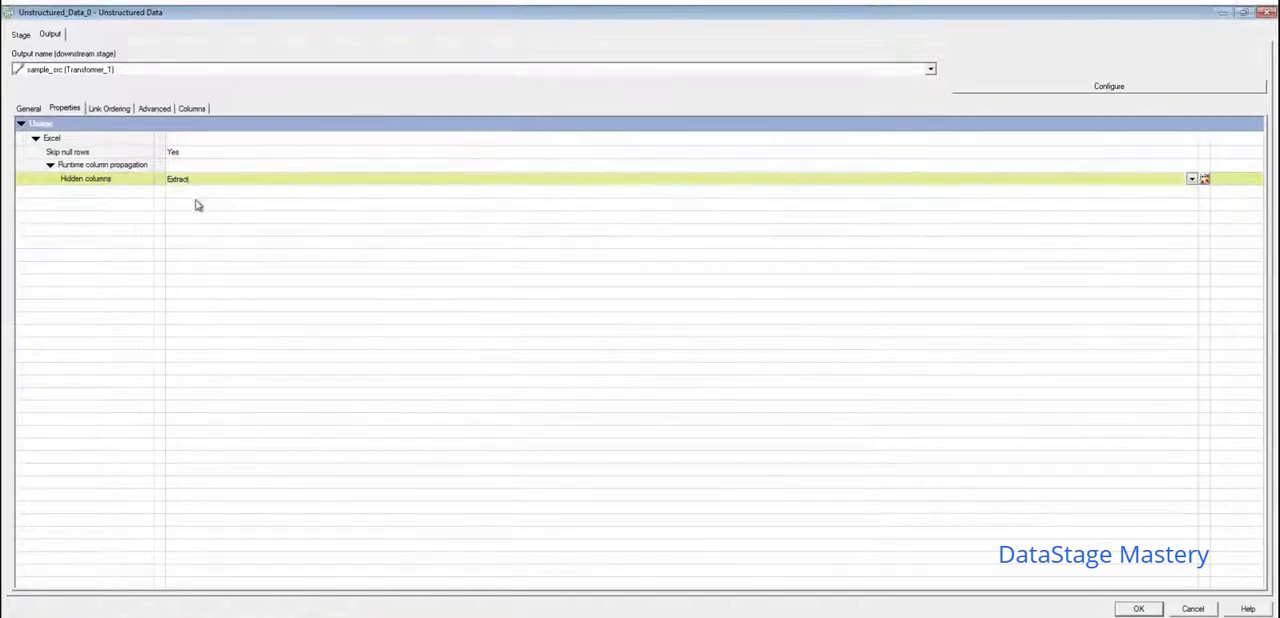
- Review the output's link ordering, advanced settings and column definitions, and open the stage's configuration window
click(108, 108)
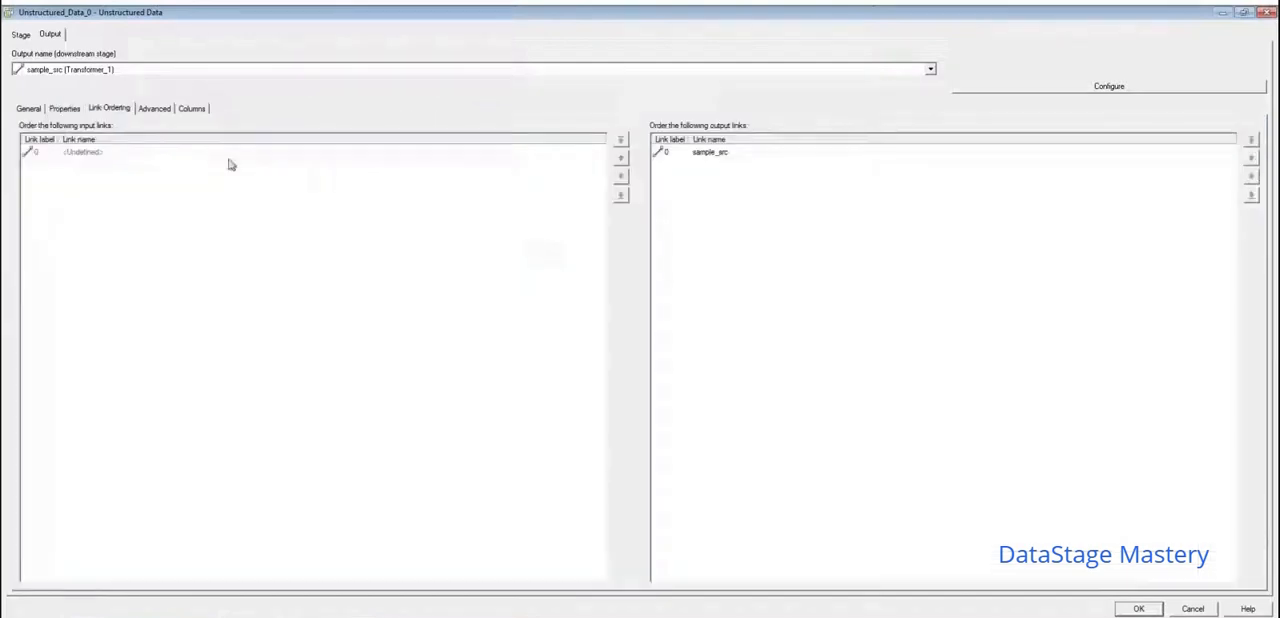
click(155, 112)
click(185, 110)
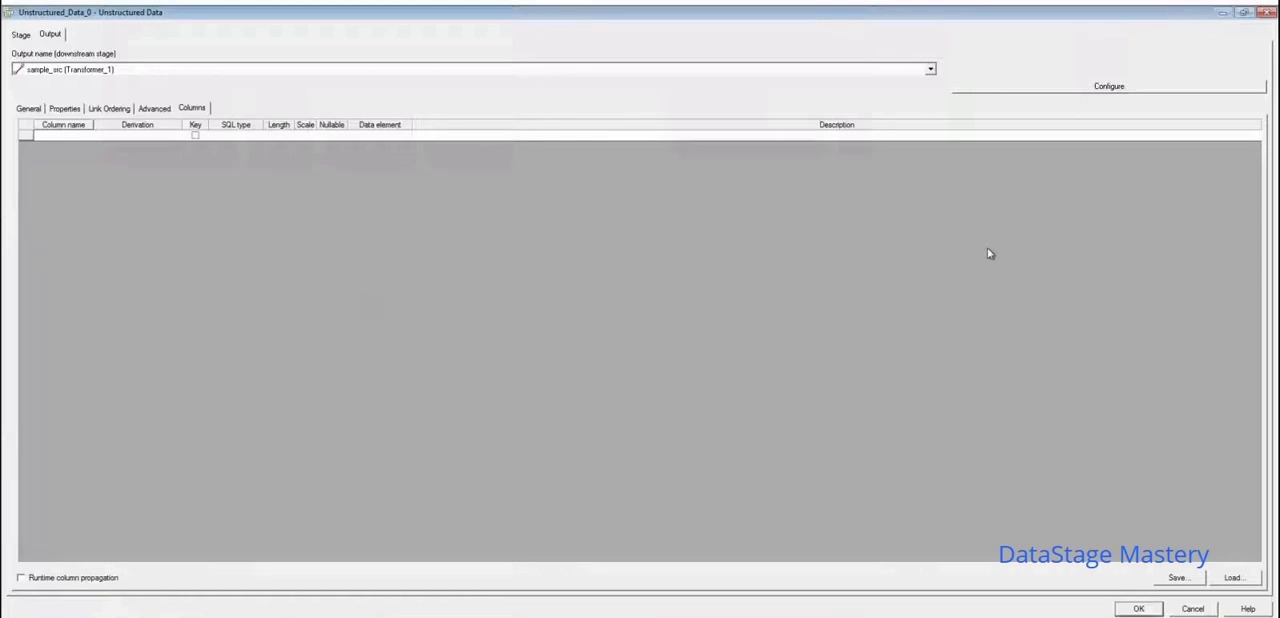
click(1080, 87)
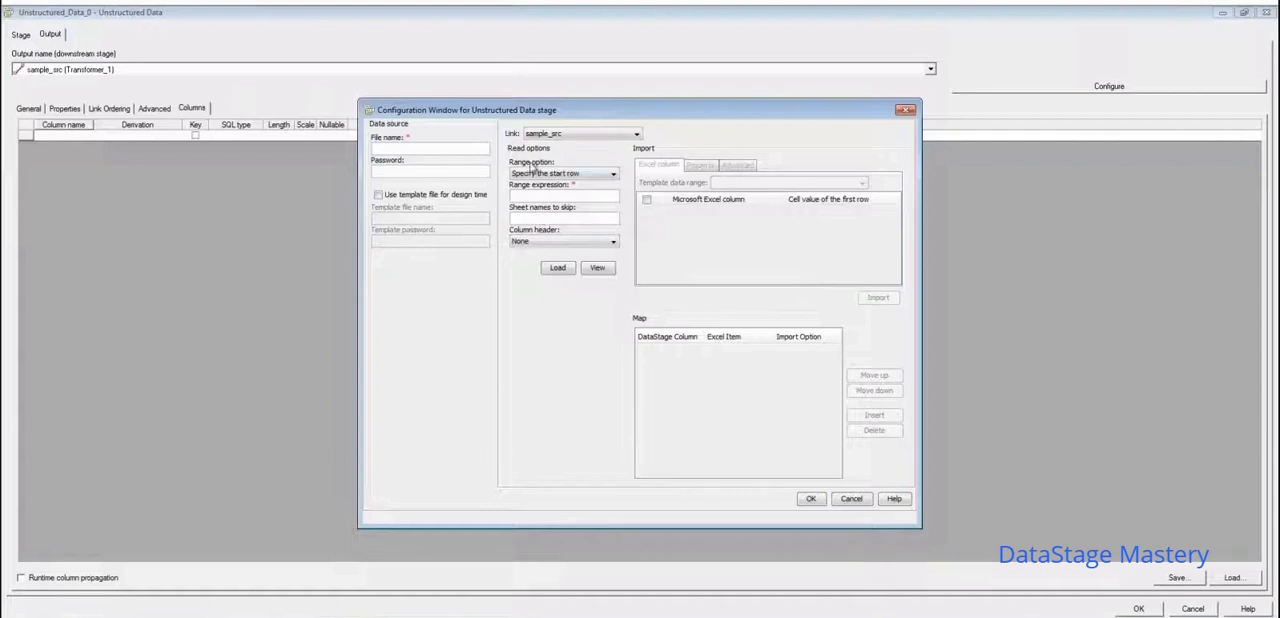
drag(580, 108, 434, 36)
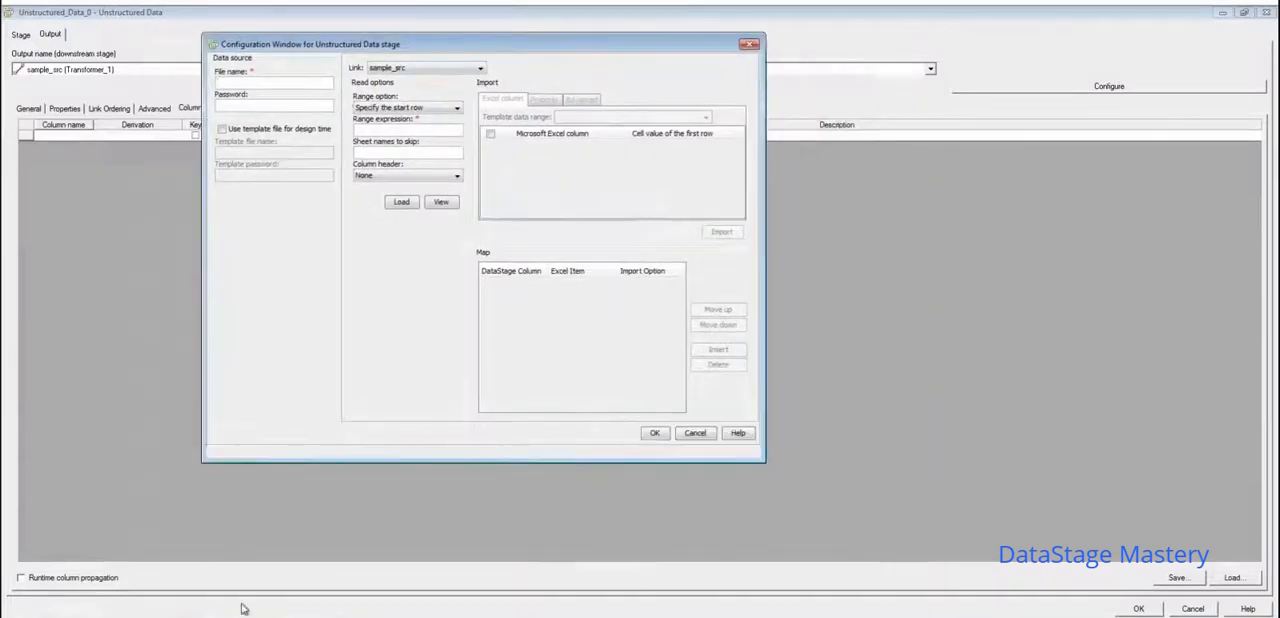
- Copy the full path of the unixpra folder from File Explorer
mouse_move(245, 610)
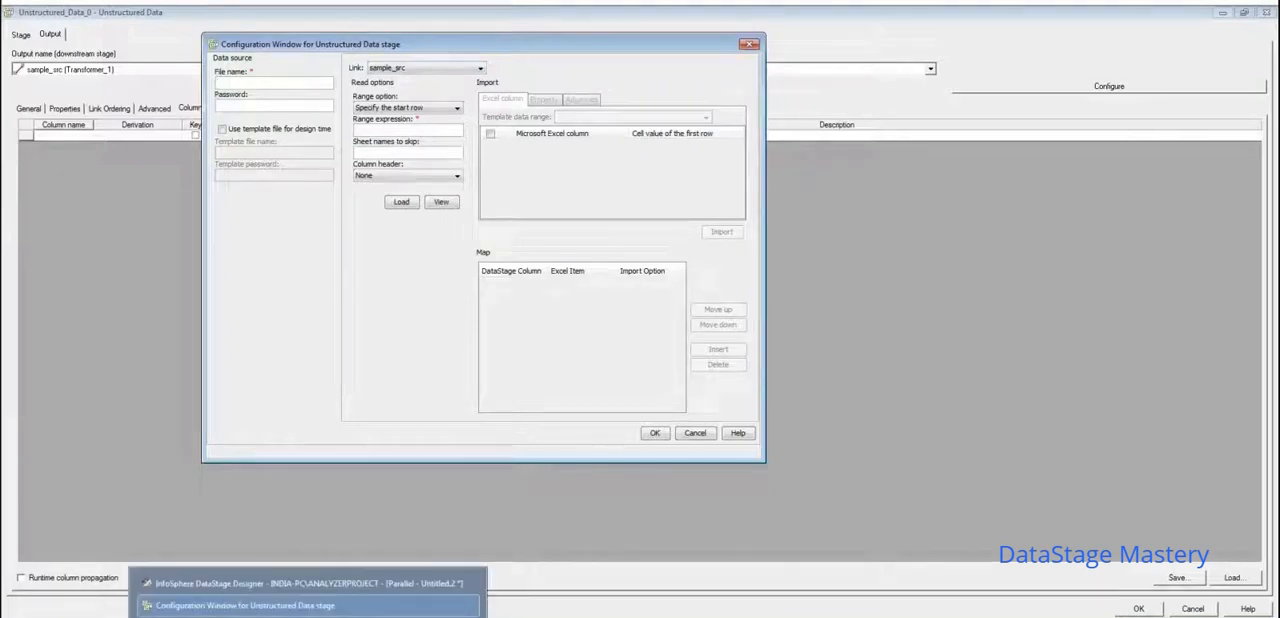
mouse_move(354, 608)
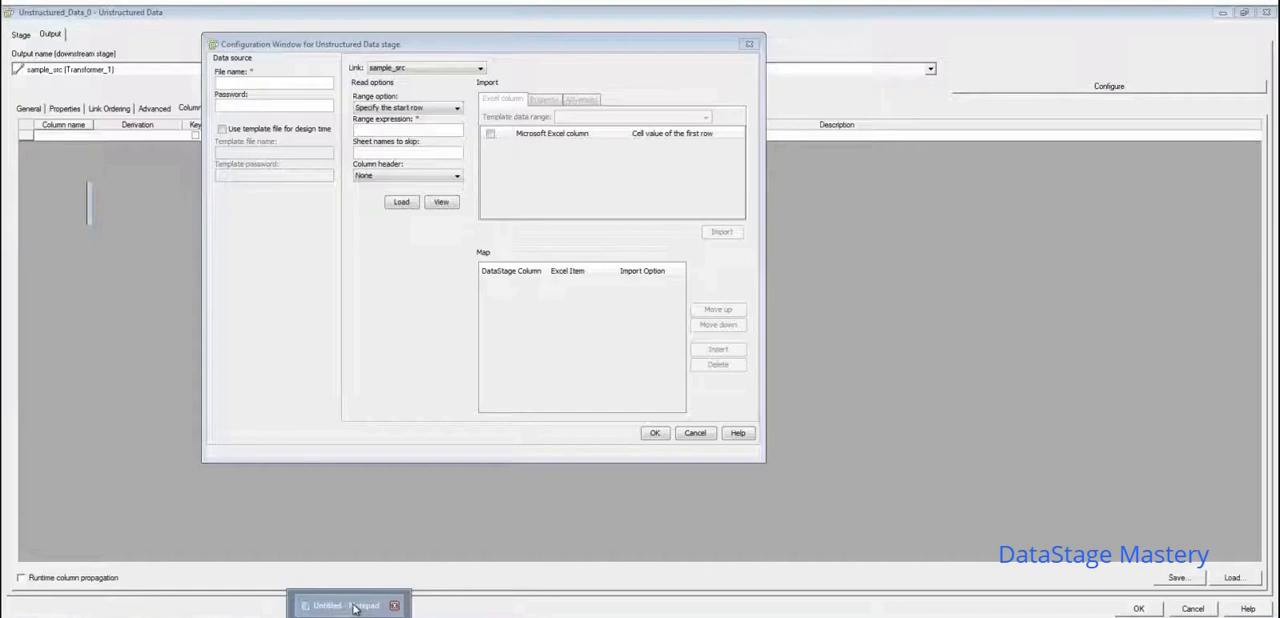
click(354, 607)
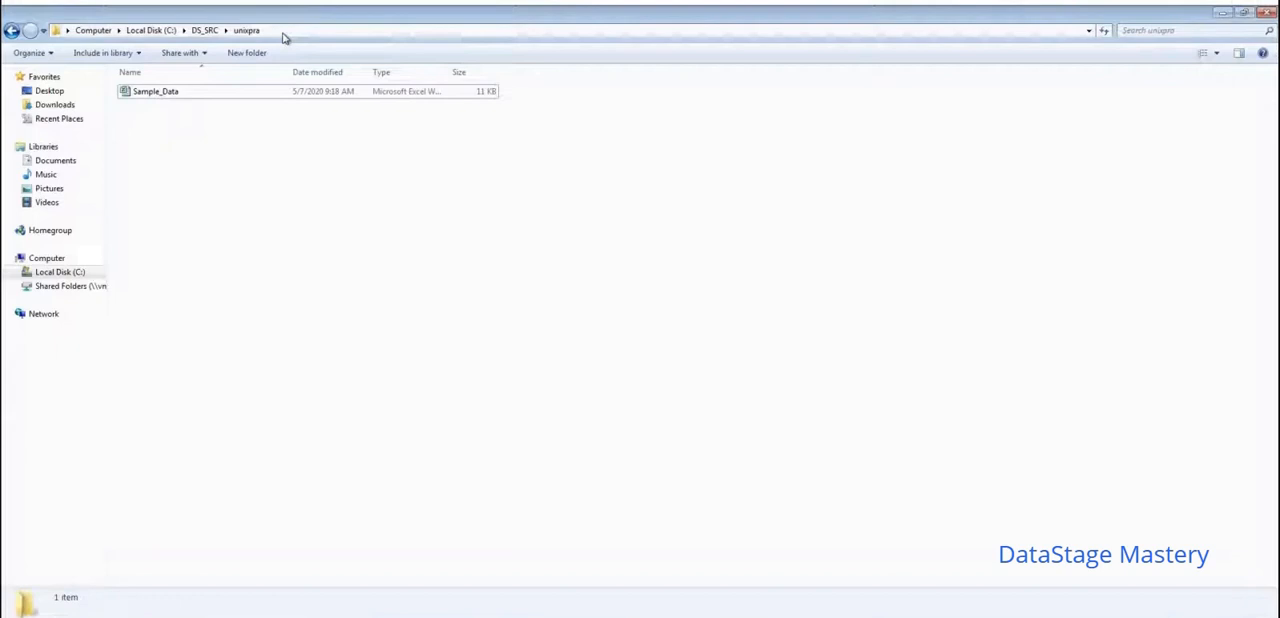
click(284, 34)
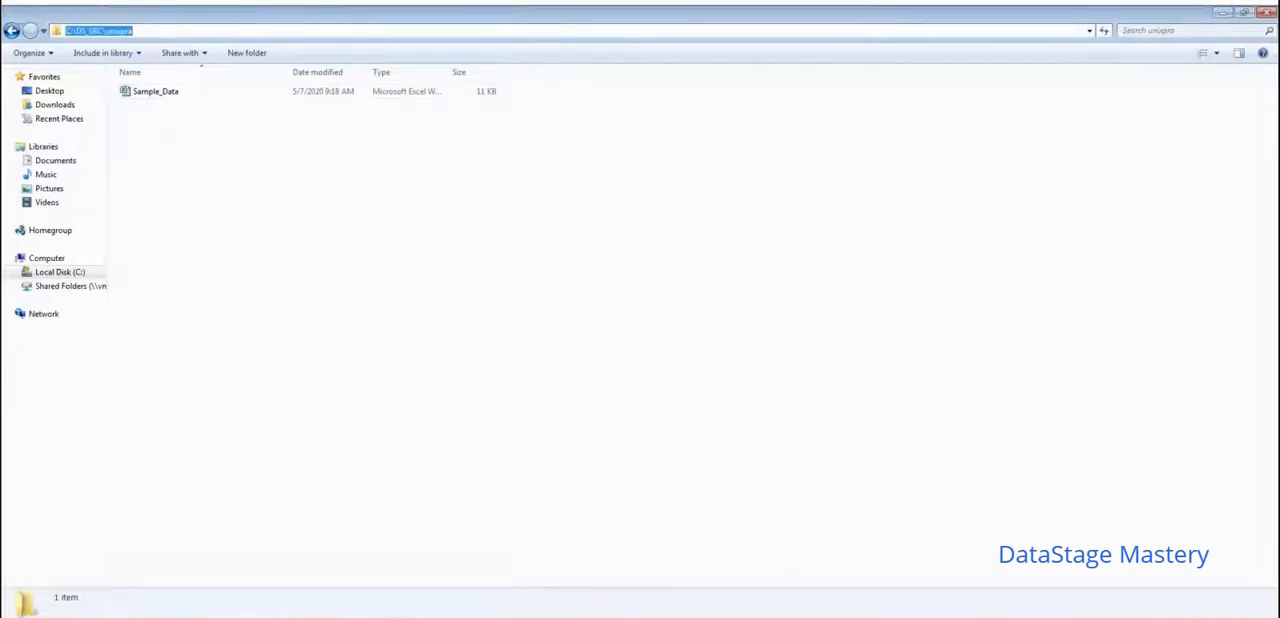
click(308, 616)
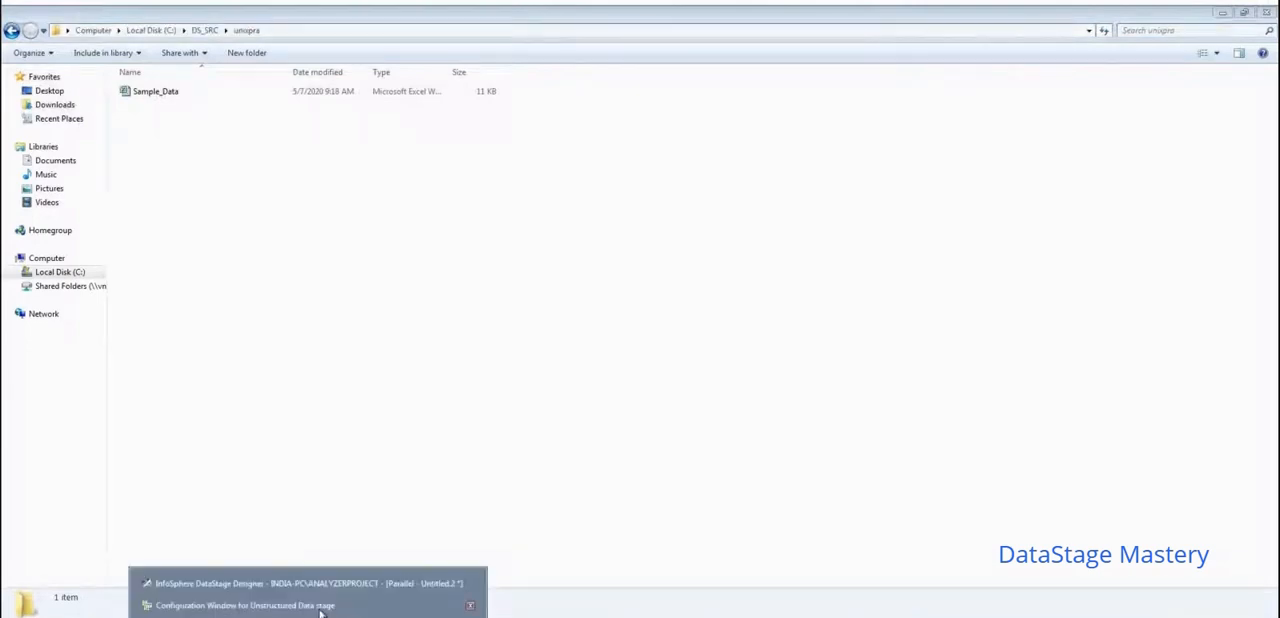
- Set the data source file name in the Unstructured Data configuration window to C:\DS_SRC\unixpra\Sample_Data.xlsx
click(320, 606)
text(C:\DS_SRC\unixpra\)
text(Sample_Dat)
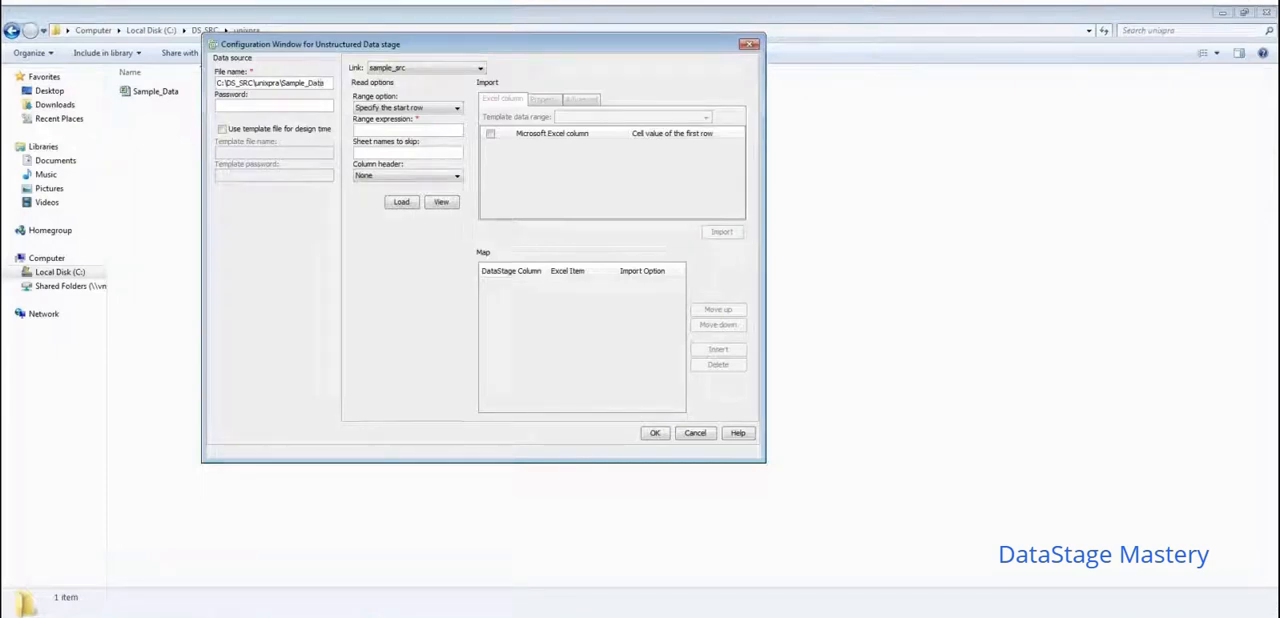
text(.xlsx)
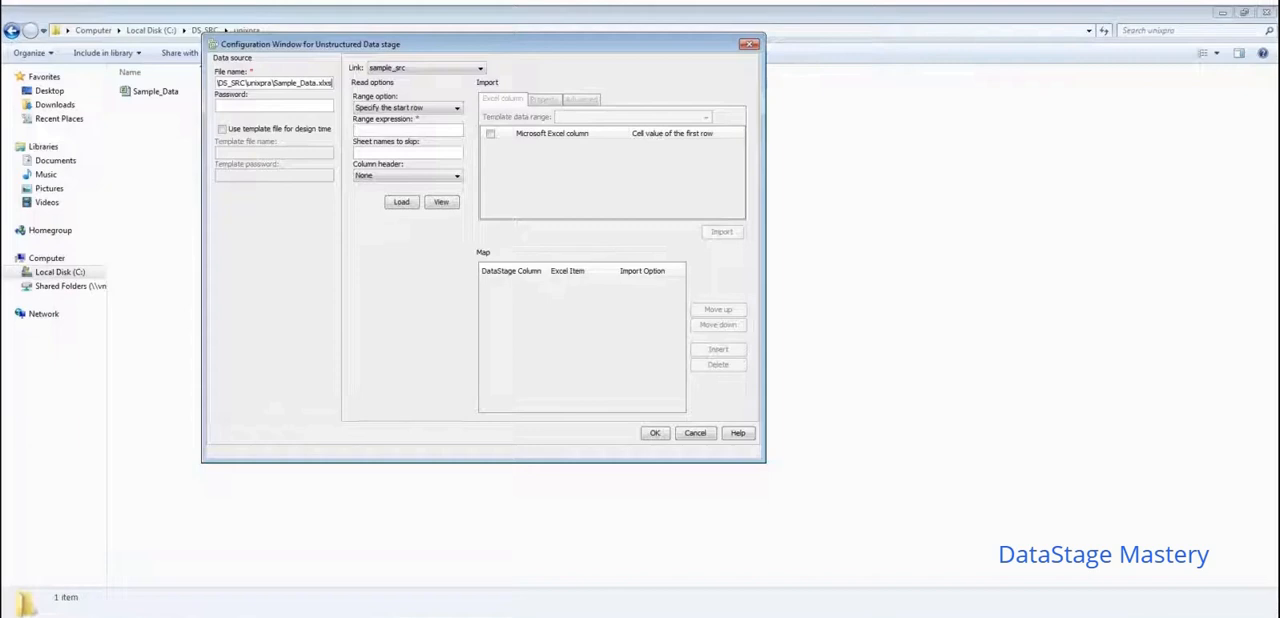
key(BackSpace)
key(BackSpace)
text(sx)
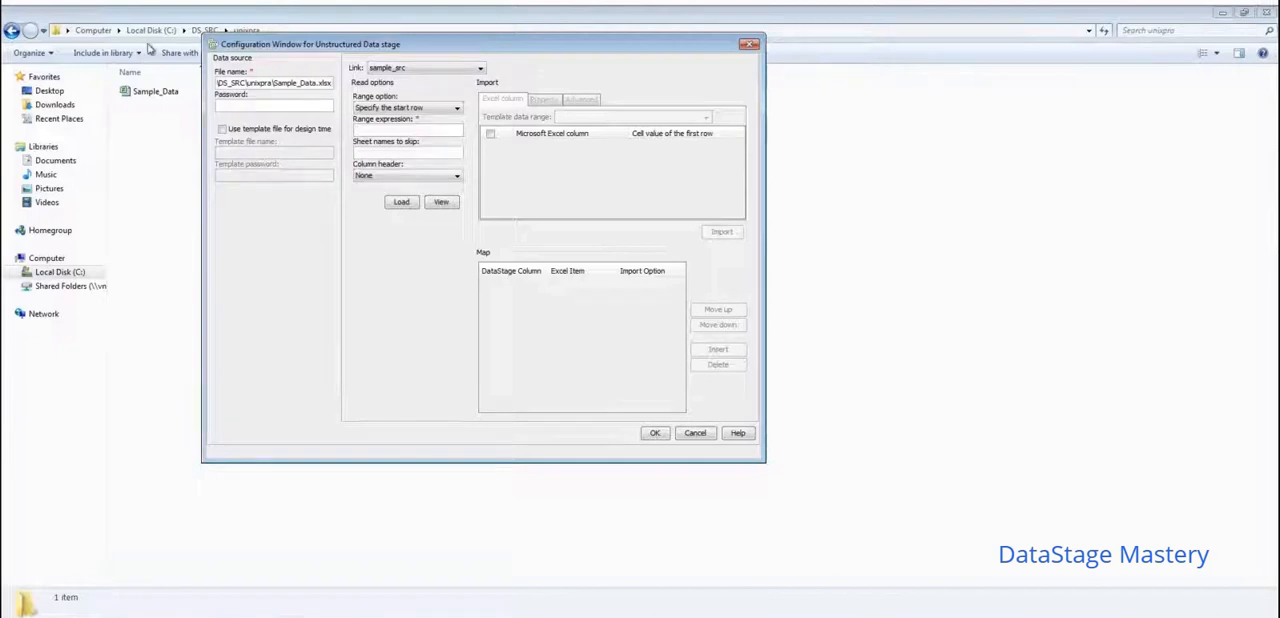
- Check the file type and extension in the Sample_Data file's properties in File Explorer, and close the properties
right_click(158, 97)
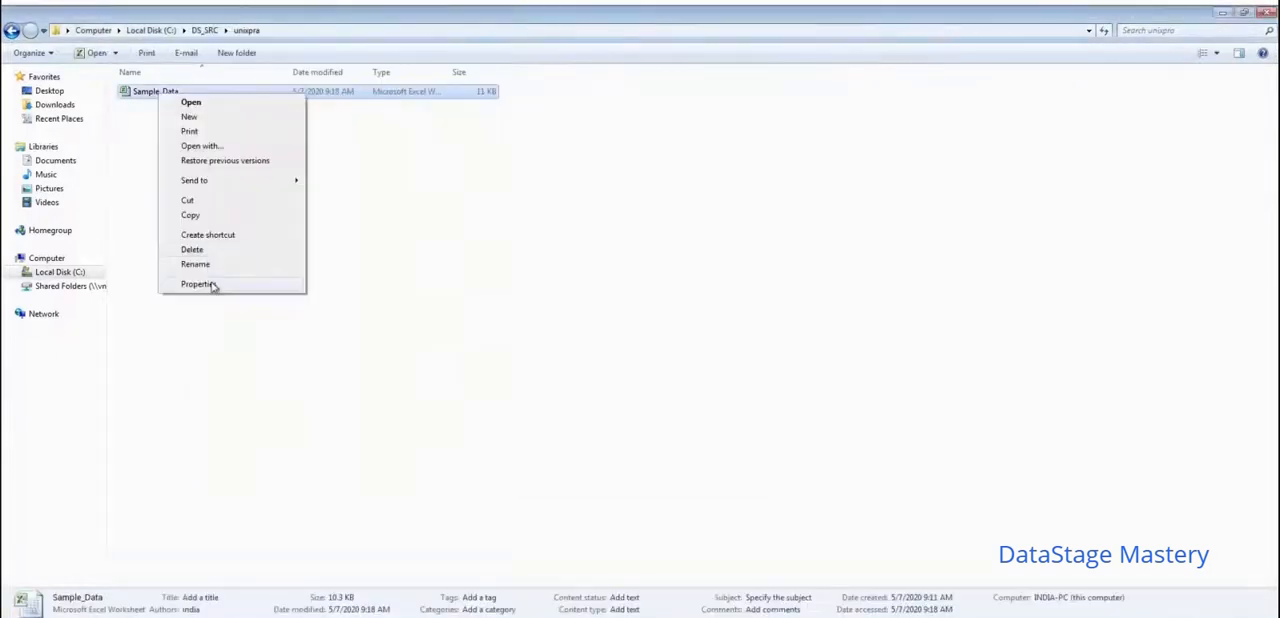
click(211, 285)
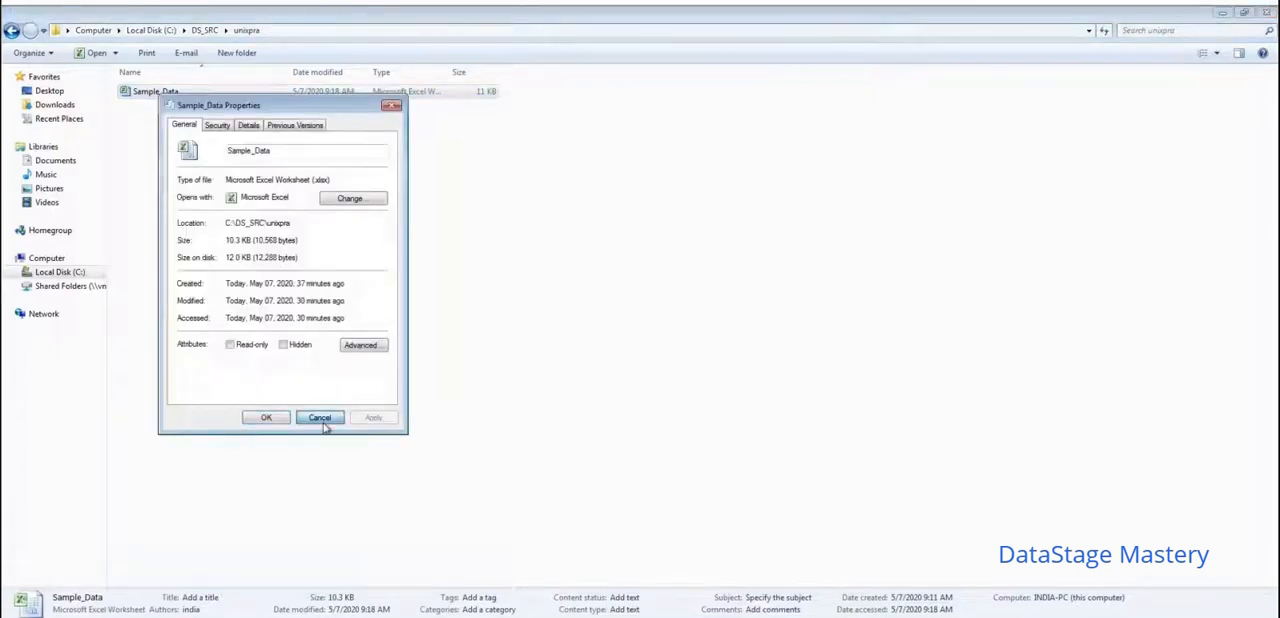
click(322, 421)
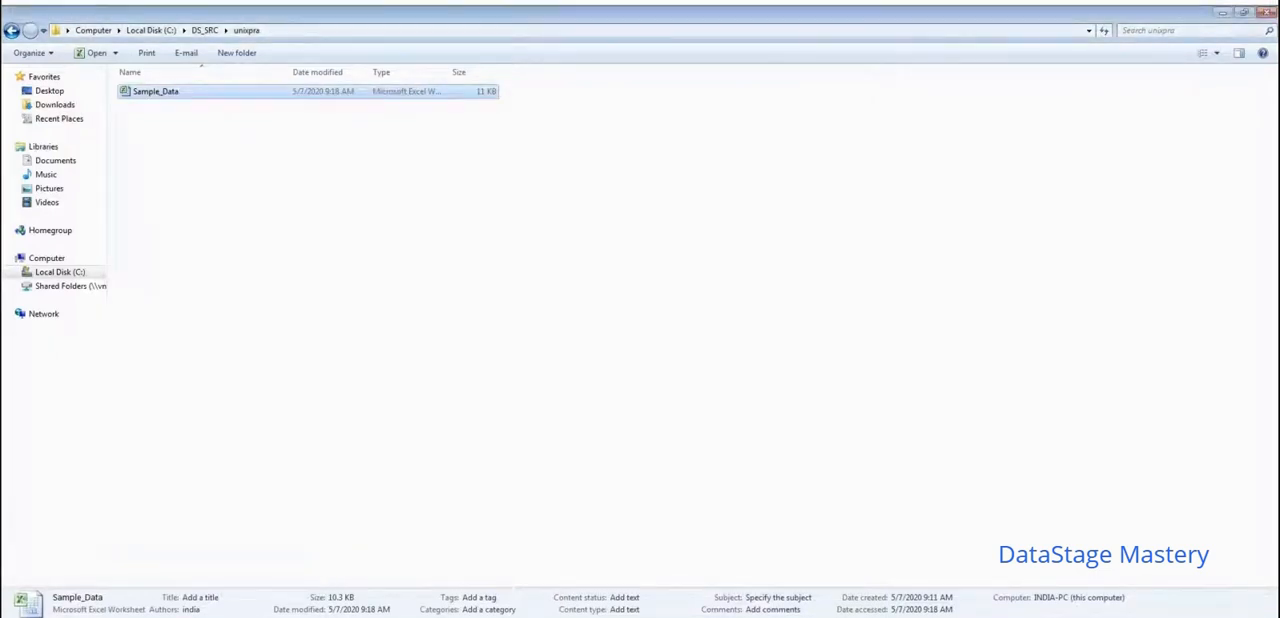
- In the Unstructured Data configuration window, set the range option to Specify the entire data range and the column header to First row of data ranges
click(300, 604)
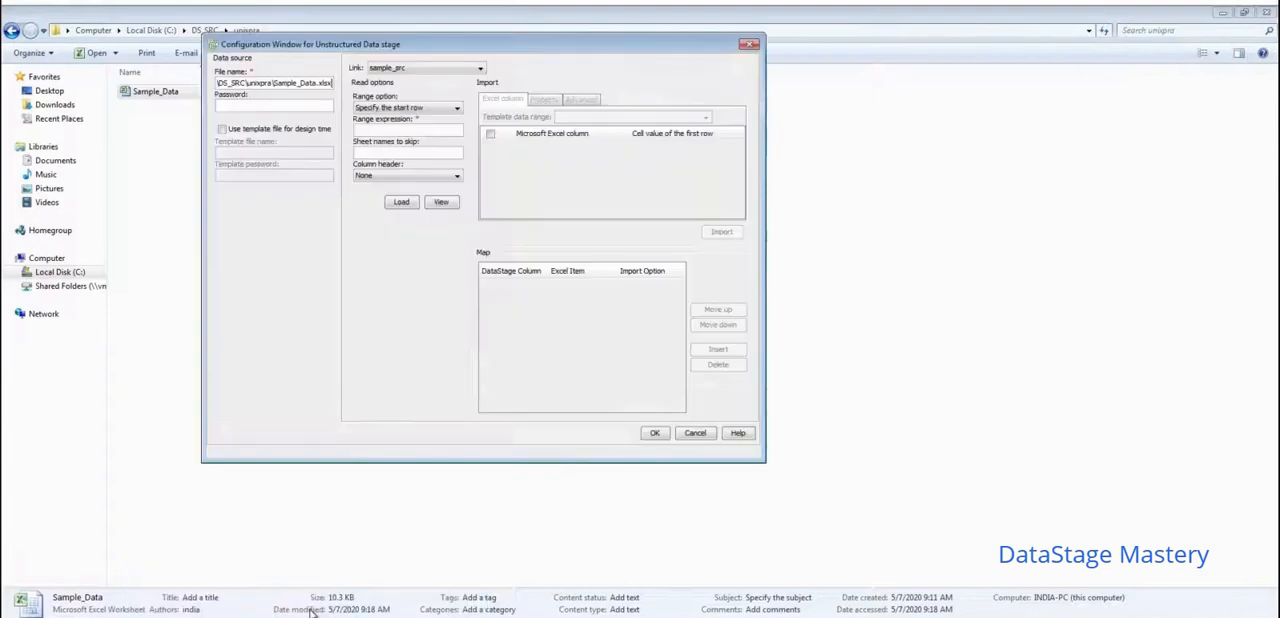
click(261, 105)
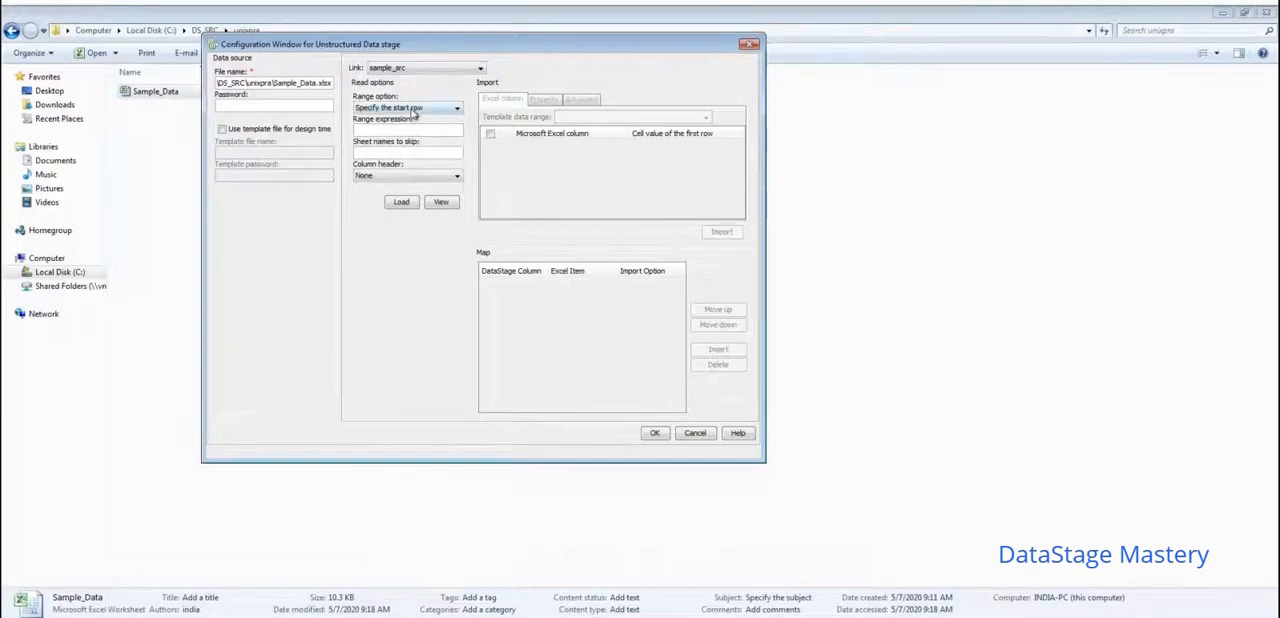
click(414, 108)
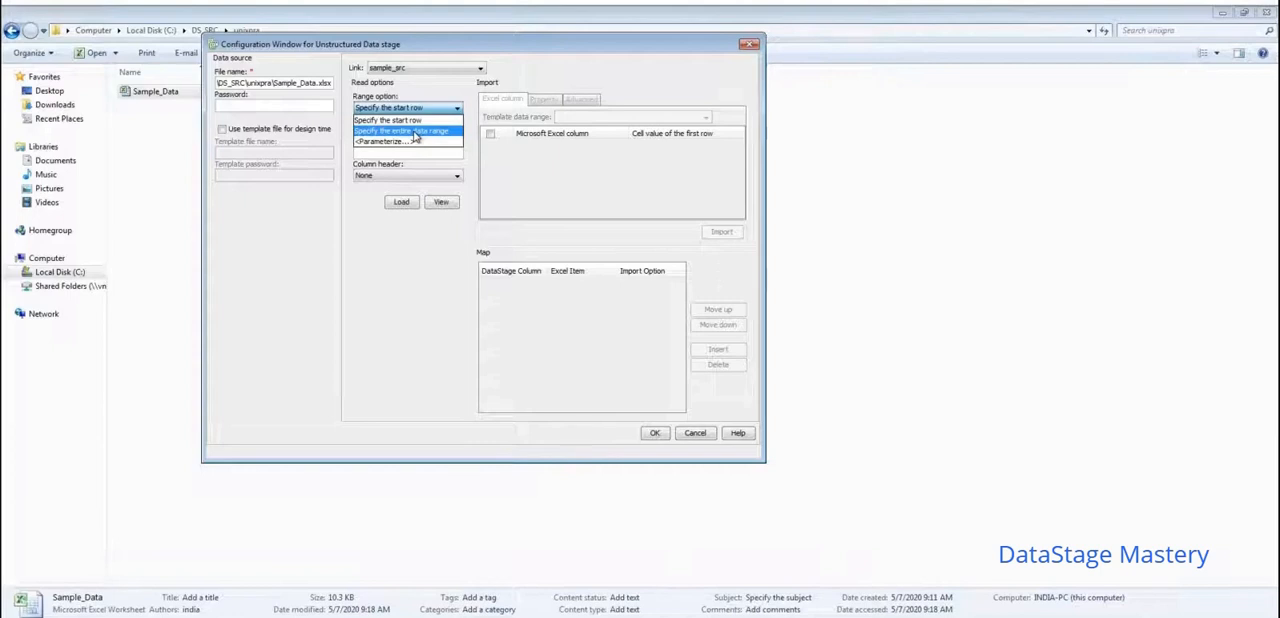
click(415, 131)
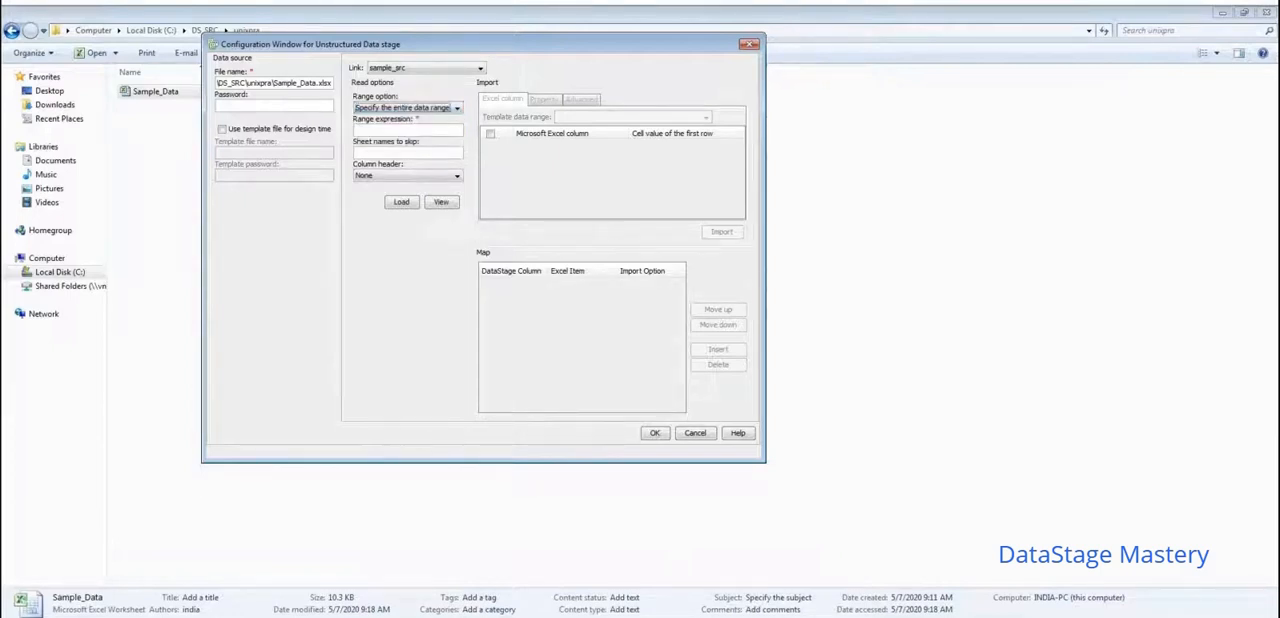
click(397, 177)
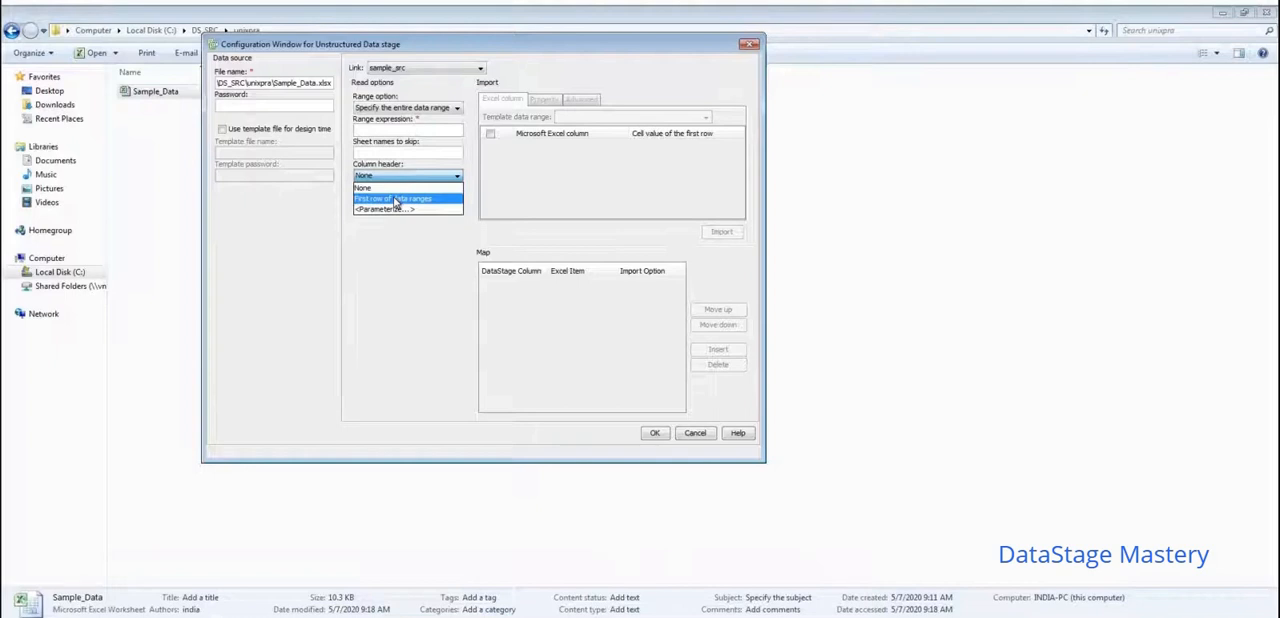
click(397, 200)
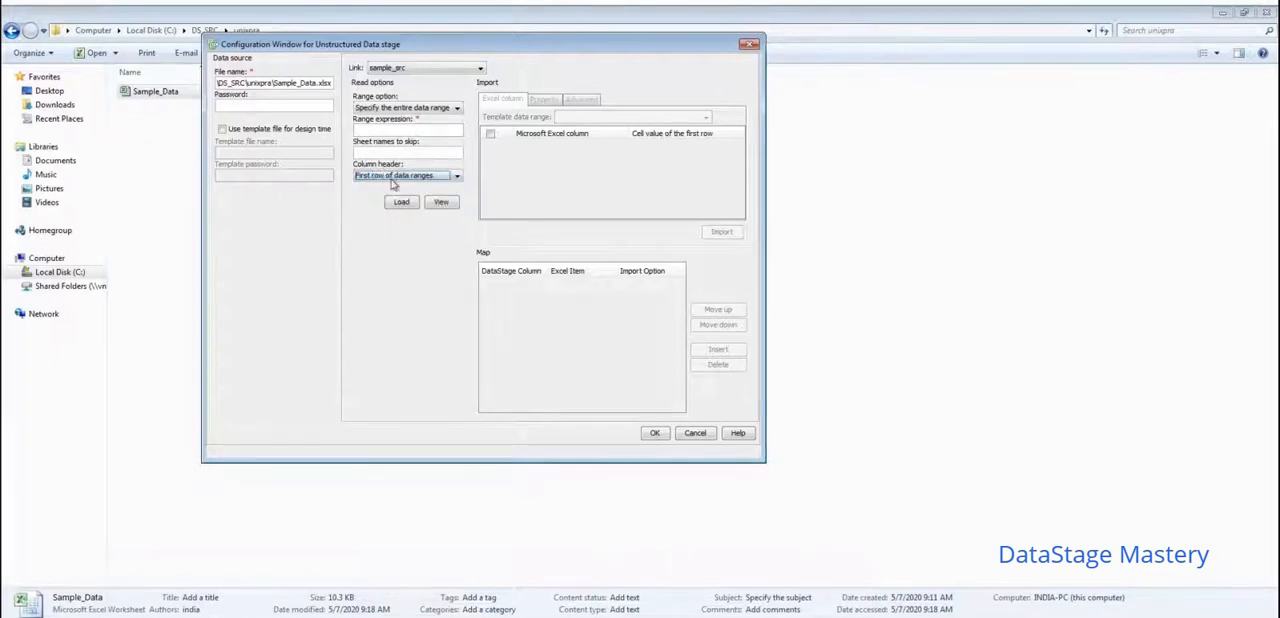
- Load the Excel file's columns and import No, Name, State and Country into the DataStage column map
click(400, 204)
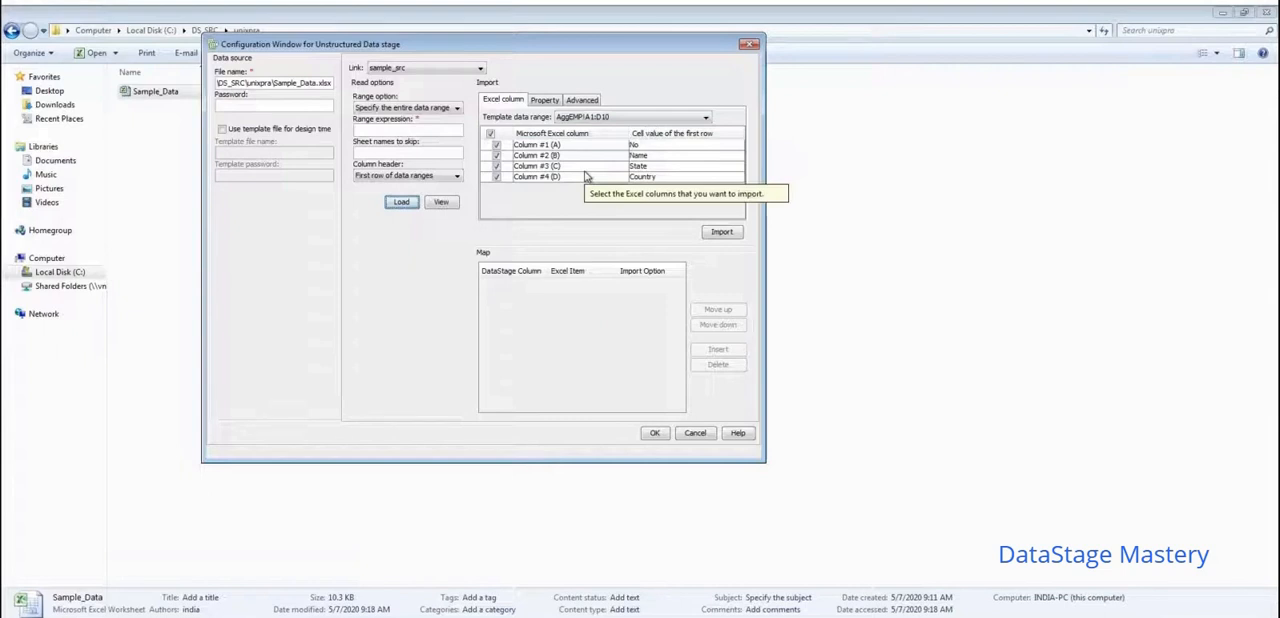
click(718, 236)
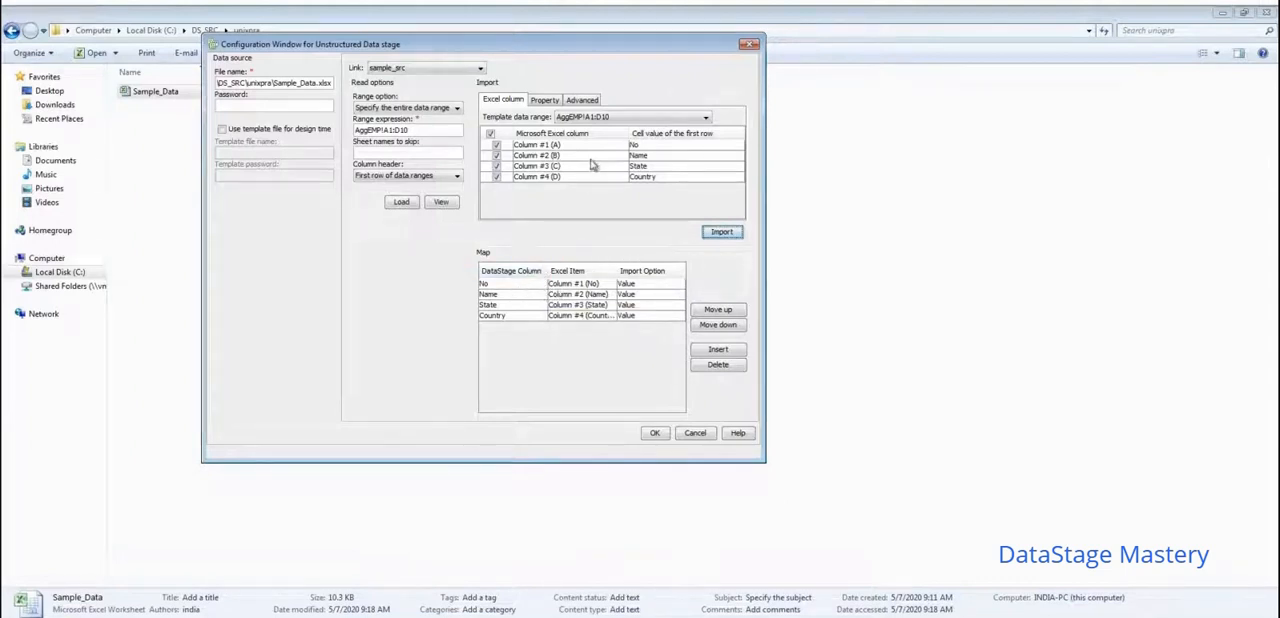
click(516, 287)
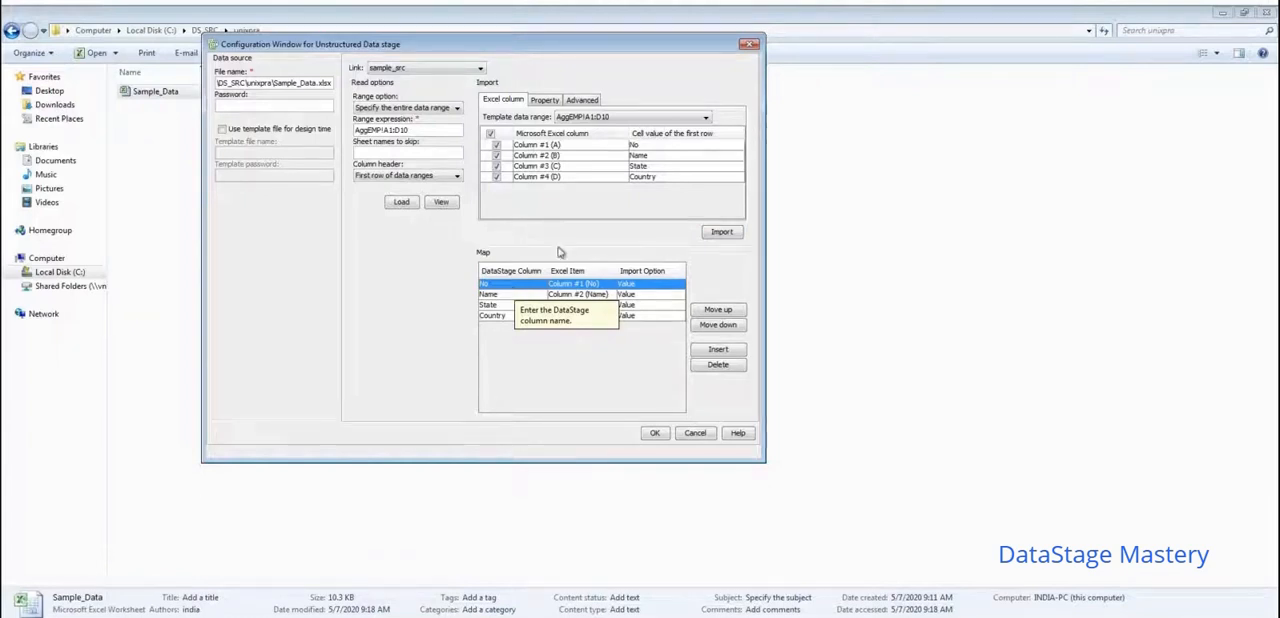
click(520, 295)
click(518, 305)
click(520, 316)
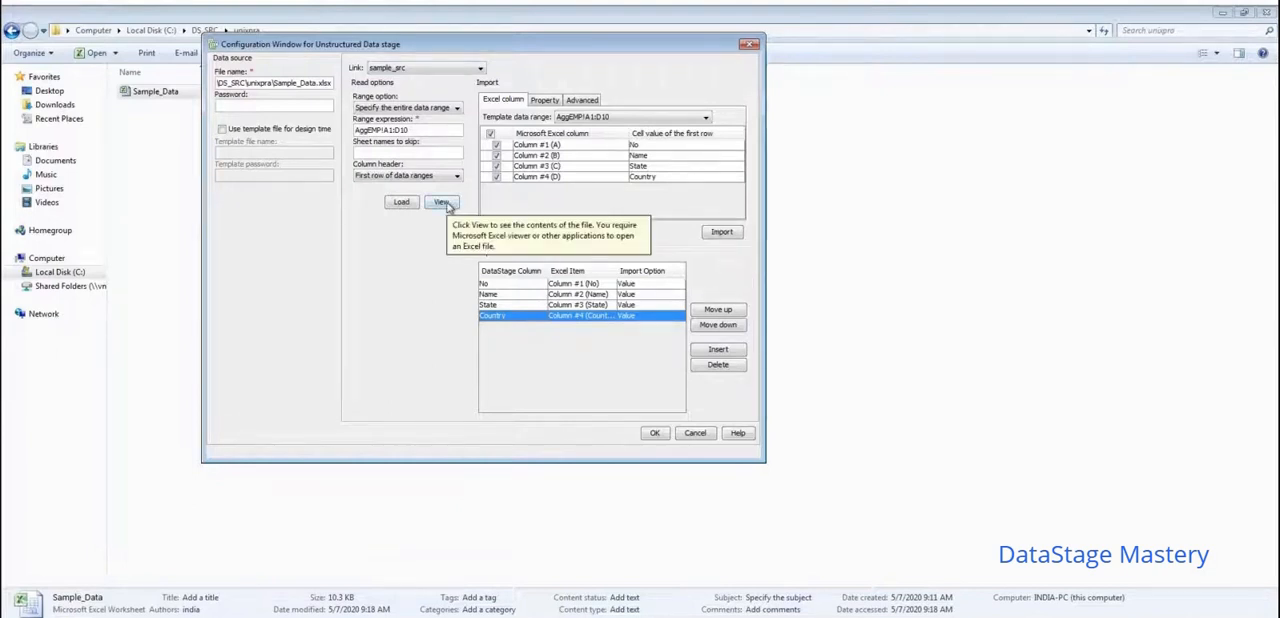
- View the source workbook's contents in Excel, close it and accept the Unstructured Data configuration
click(446, 203)
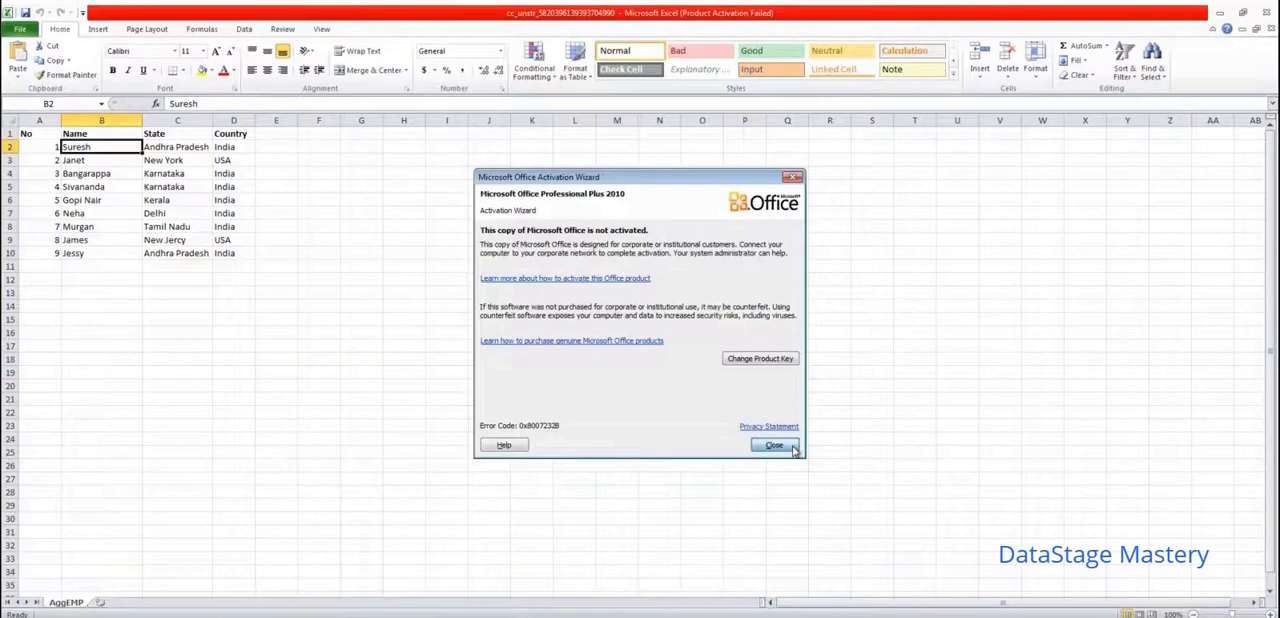
click(793, 448)
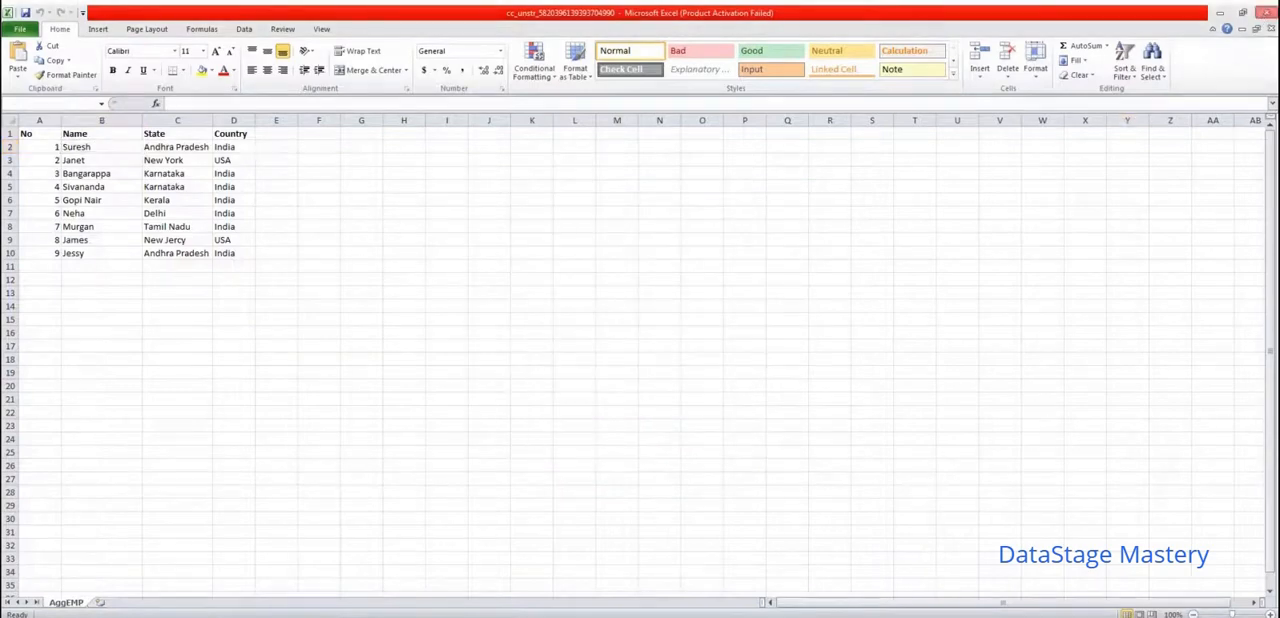
click(1268, 14)
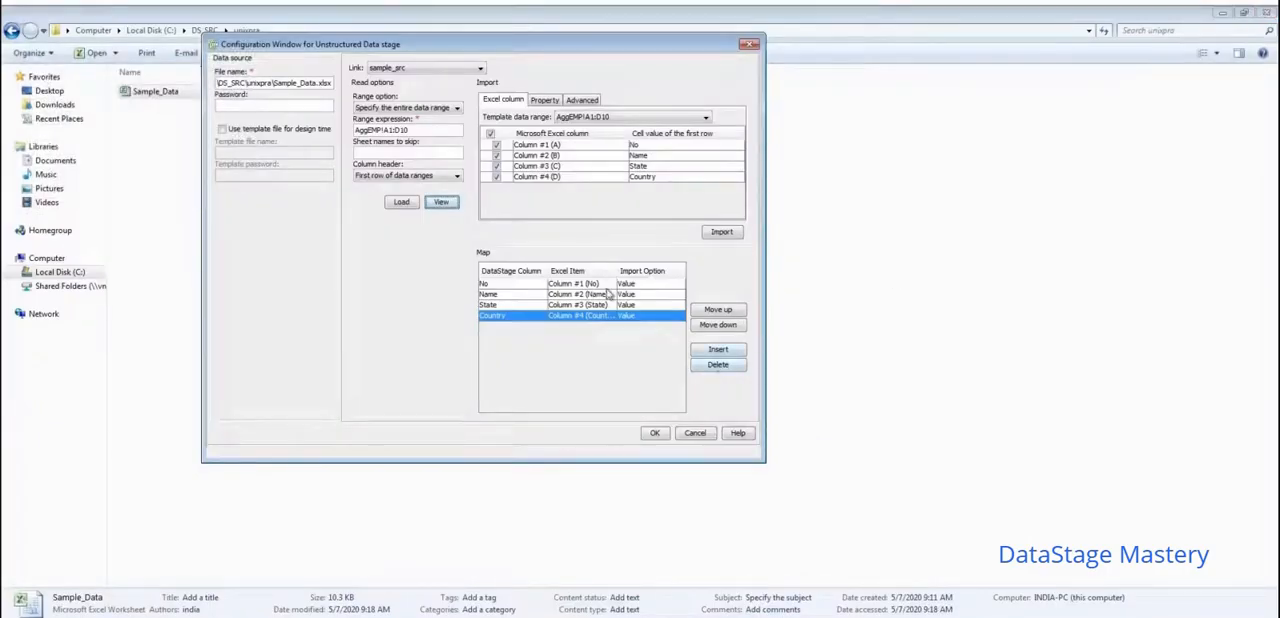
click(653, 434)
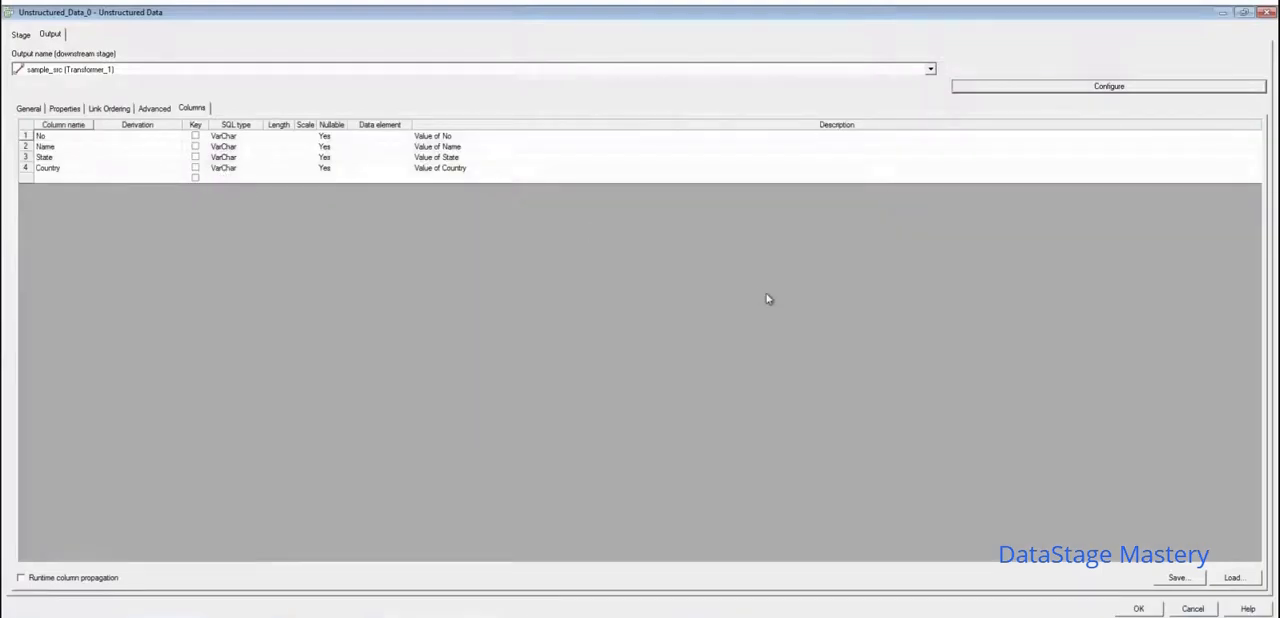
- Set the length of the No column to 2 and of the Name column to 10 in the sample_src output columns
click(279, 138)
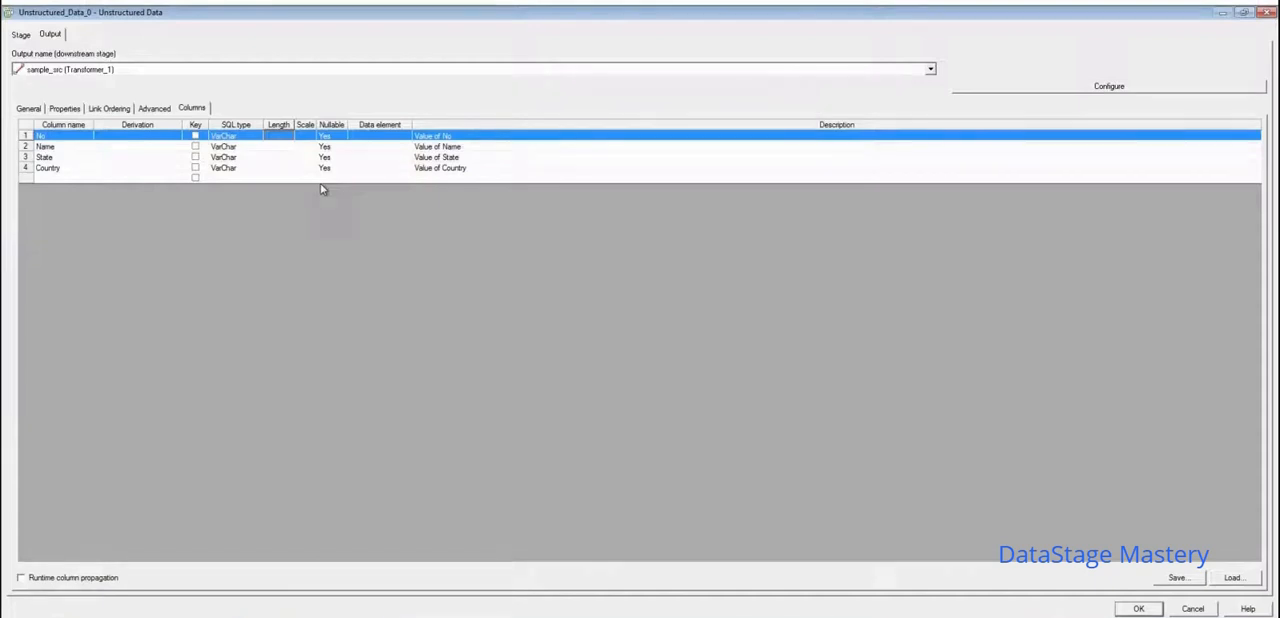
click(268, 135)
text(2)
click(284, 151)
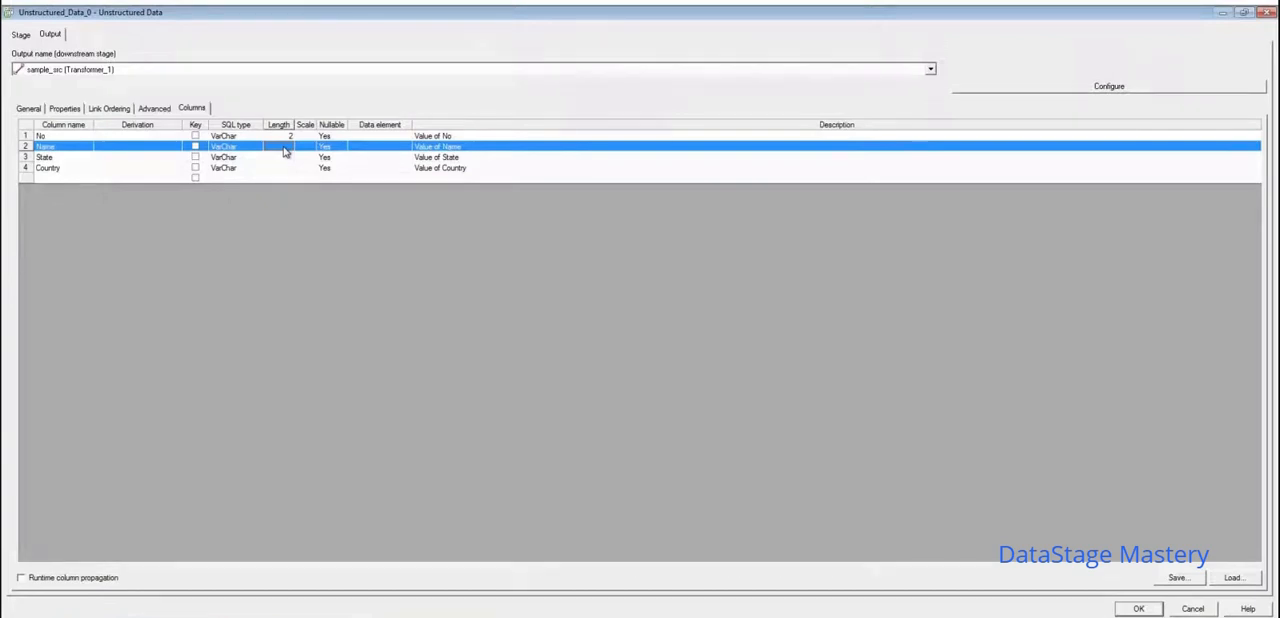
click(285, 150)
text(2)
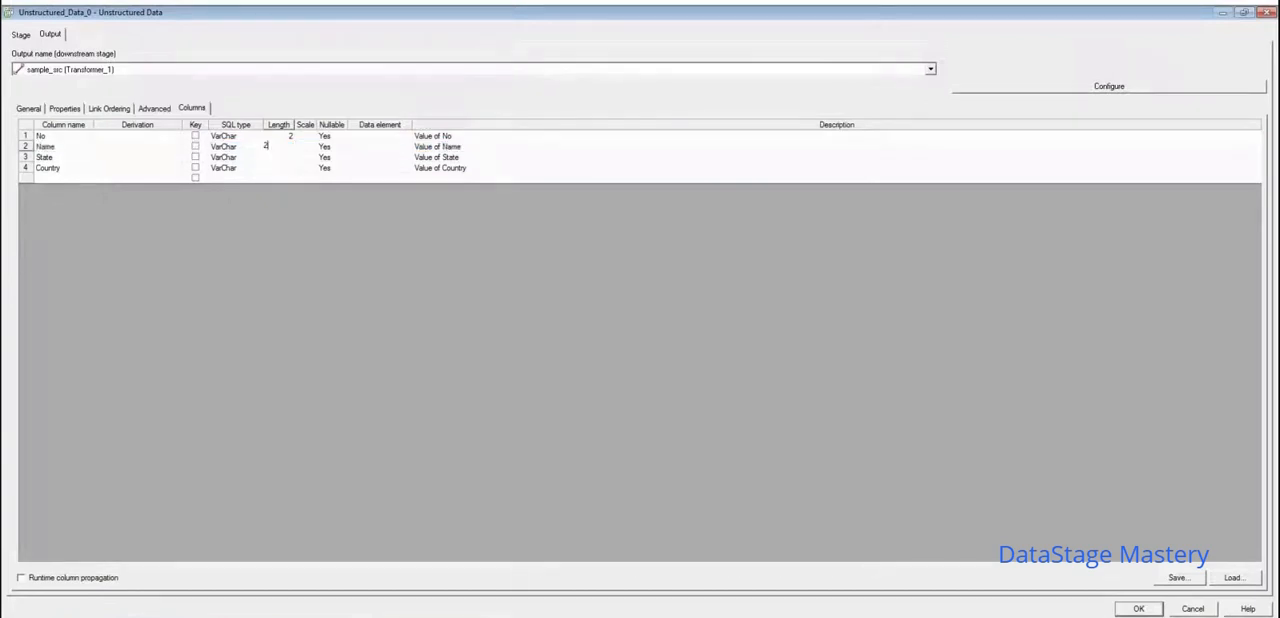
key(BackSpace)
text(10)
- Set the length of the State column to 20 and of the Country column to 10, and save the stage's settings
click(281, 160)
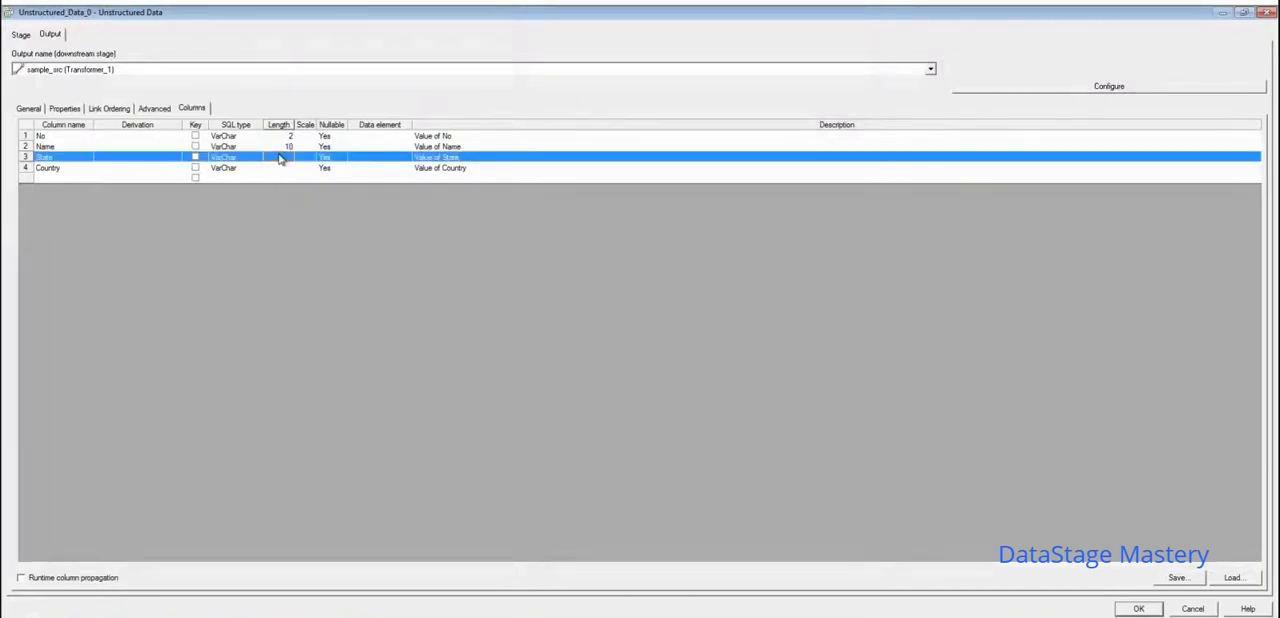
click(281, 157)
text(20)
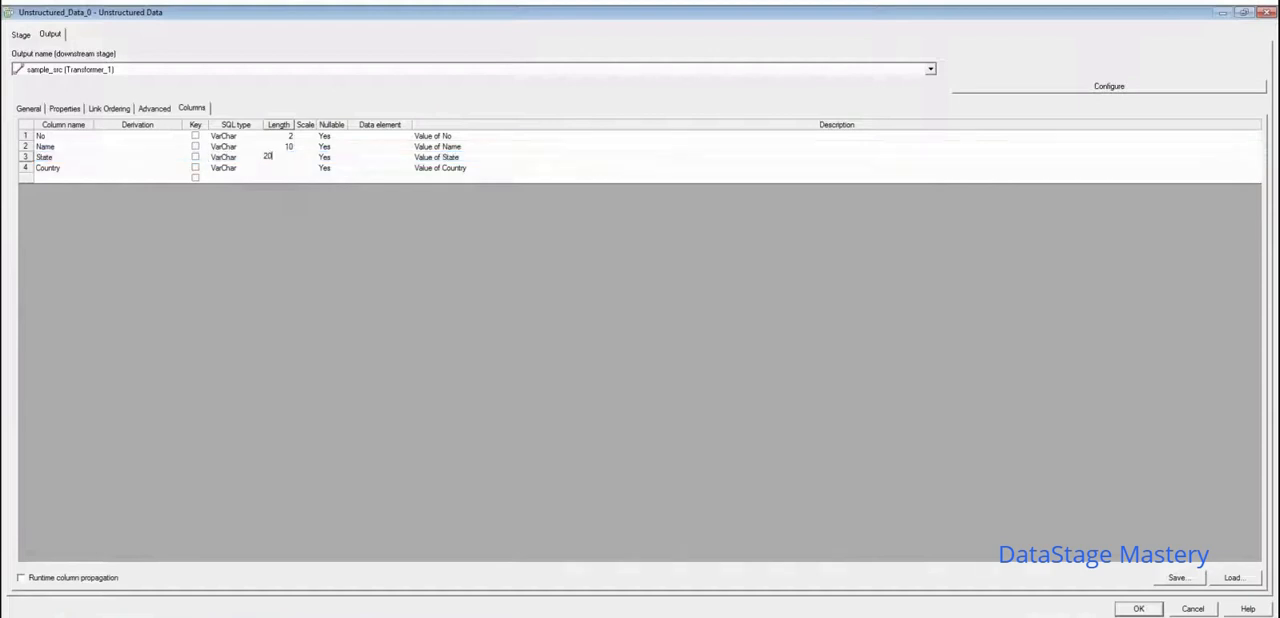
click(287, 168)
click(287, 168)
text(10)
click(1137, 610)
click(308, 170)
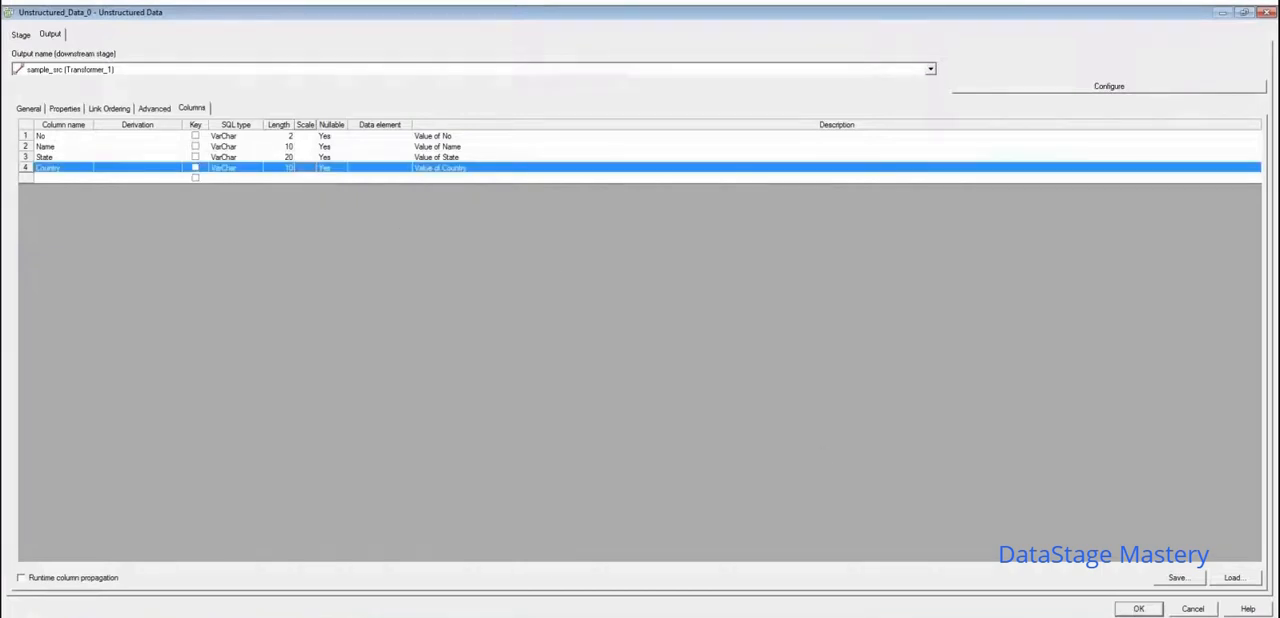
click(1140, 609)
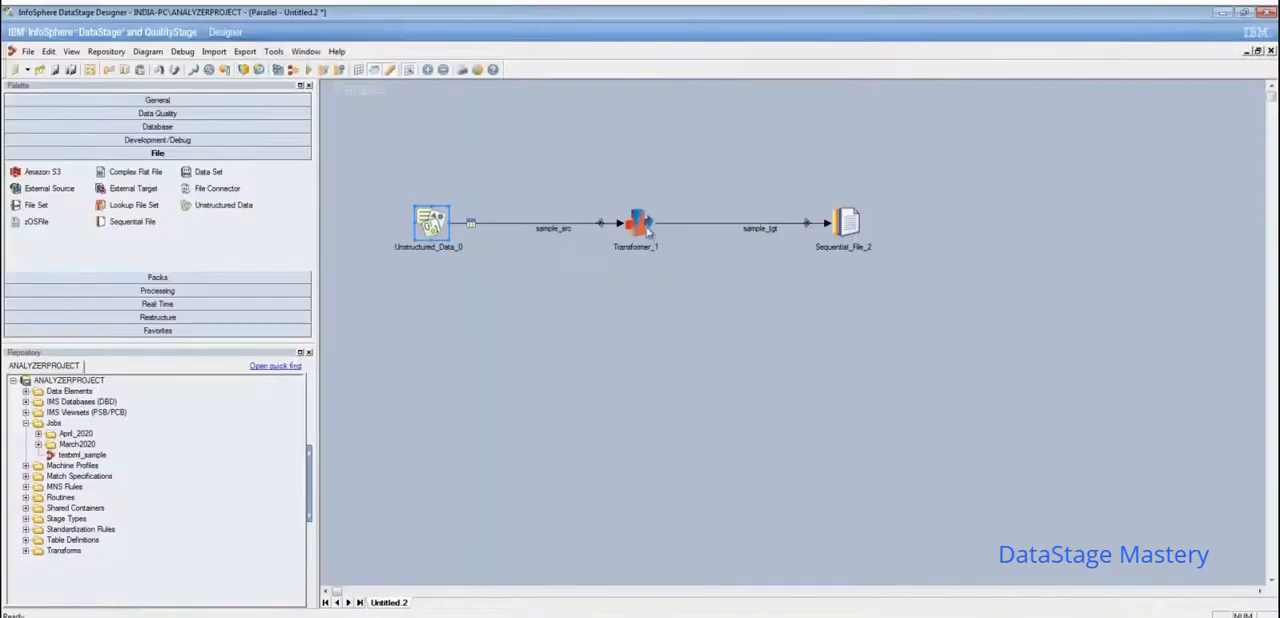
- In the Transformer_1 stage, map all sample_src columns to the sample_tgt output link and save the mapping
click(645, 228)
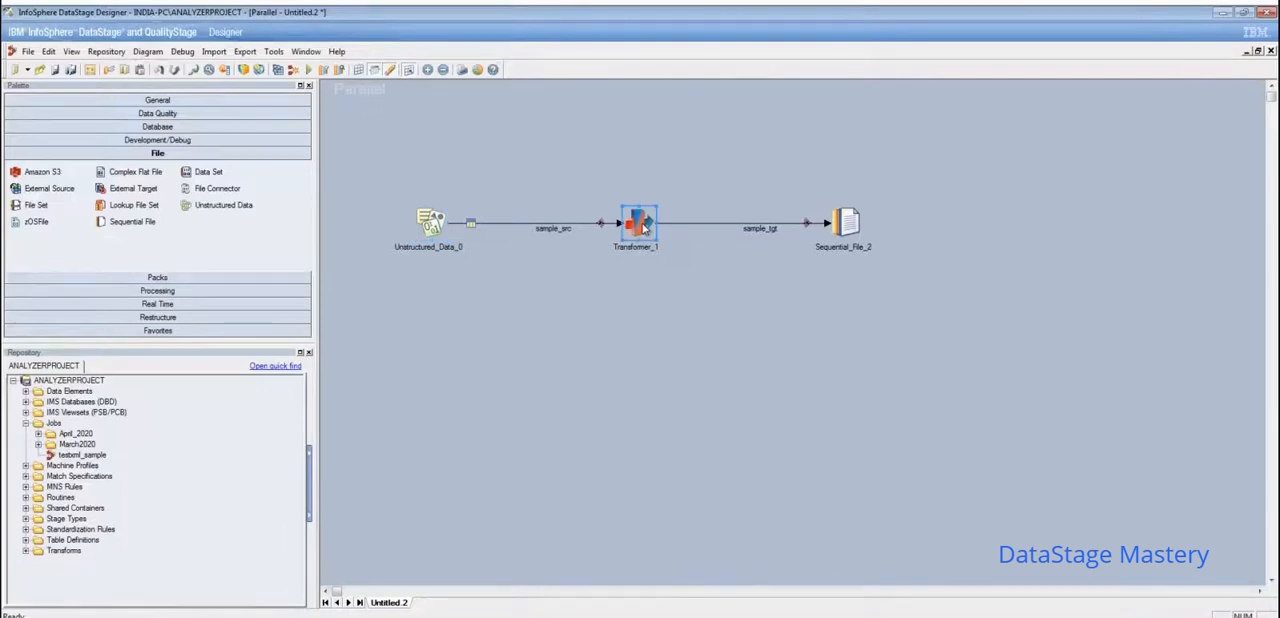
double_click(638, 222)
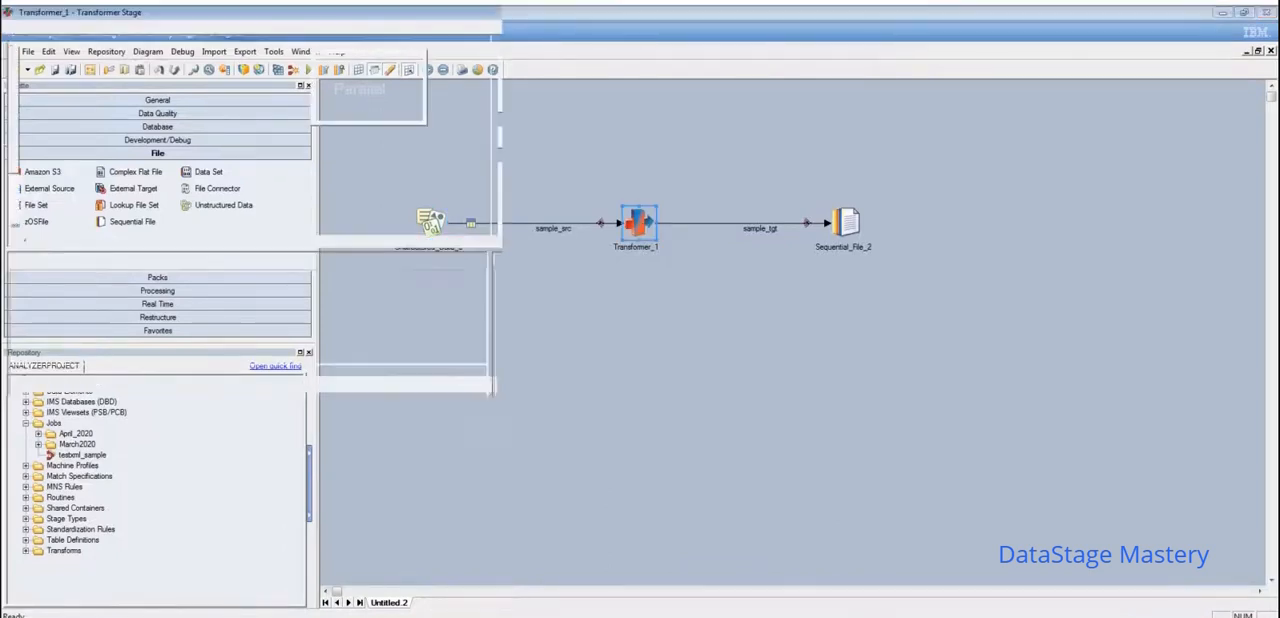
click(358, 99)
key(ctrl+a)
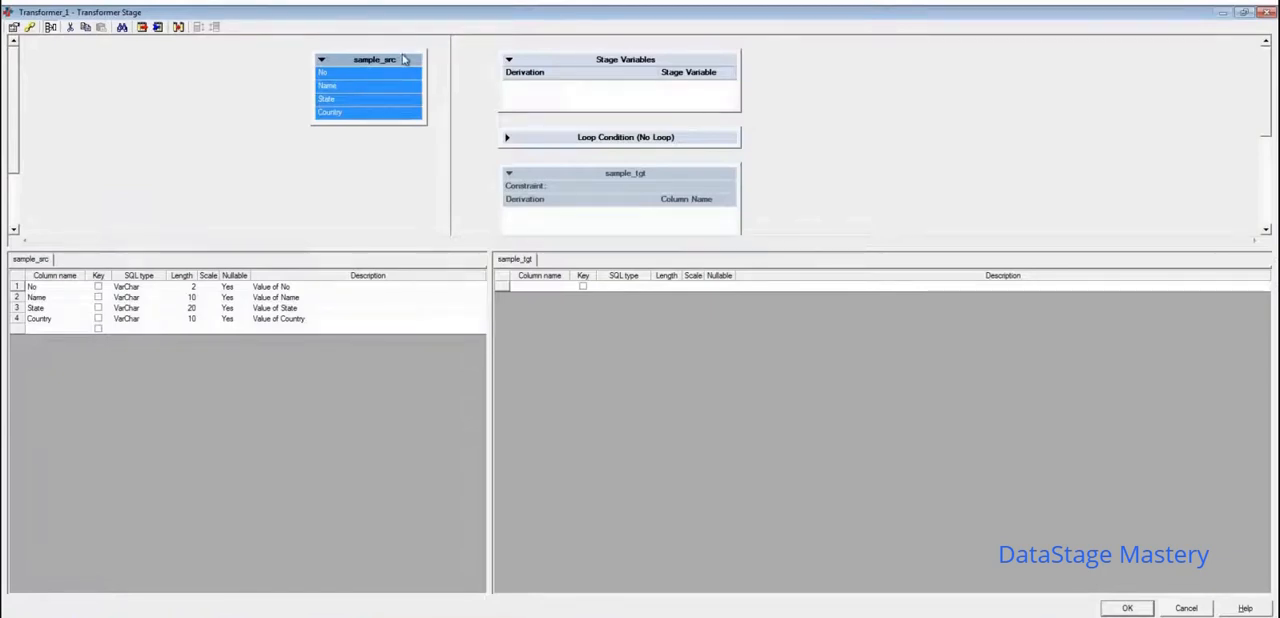
mouse_move(404, 63)
mouse_down()
mouse_move(517, 49)
mouse_move(549, 221)
mouse_up()
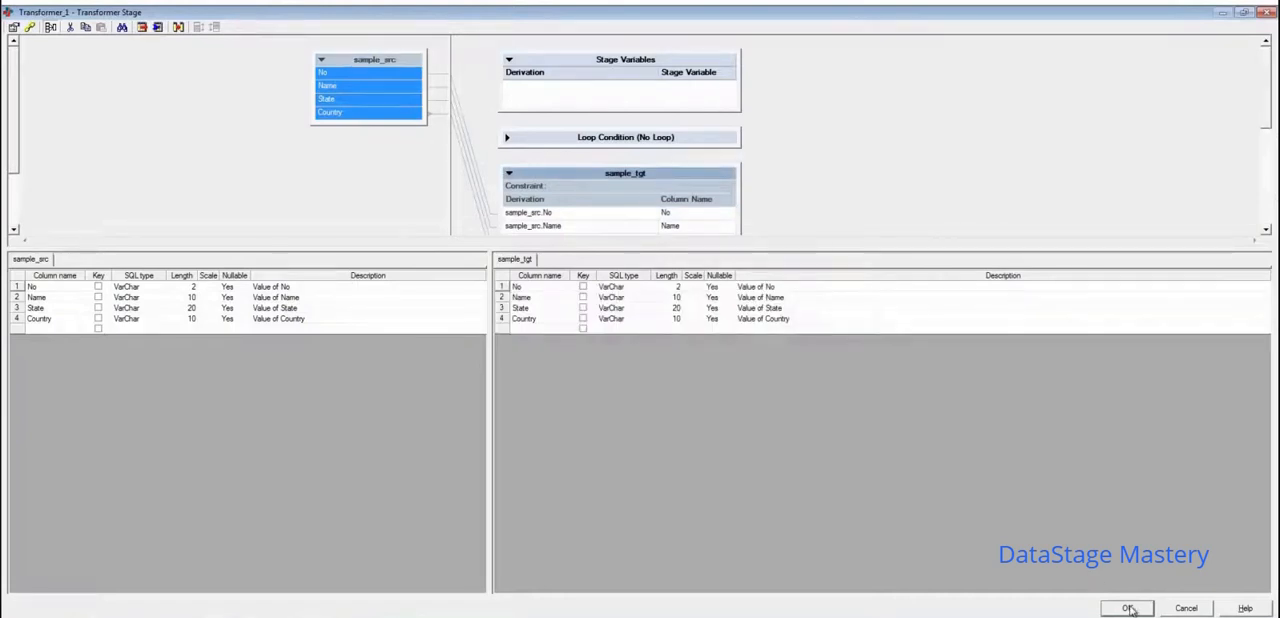
click(1128, 609)
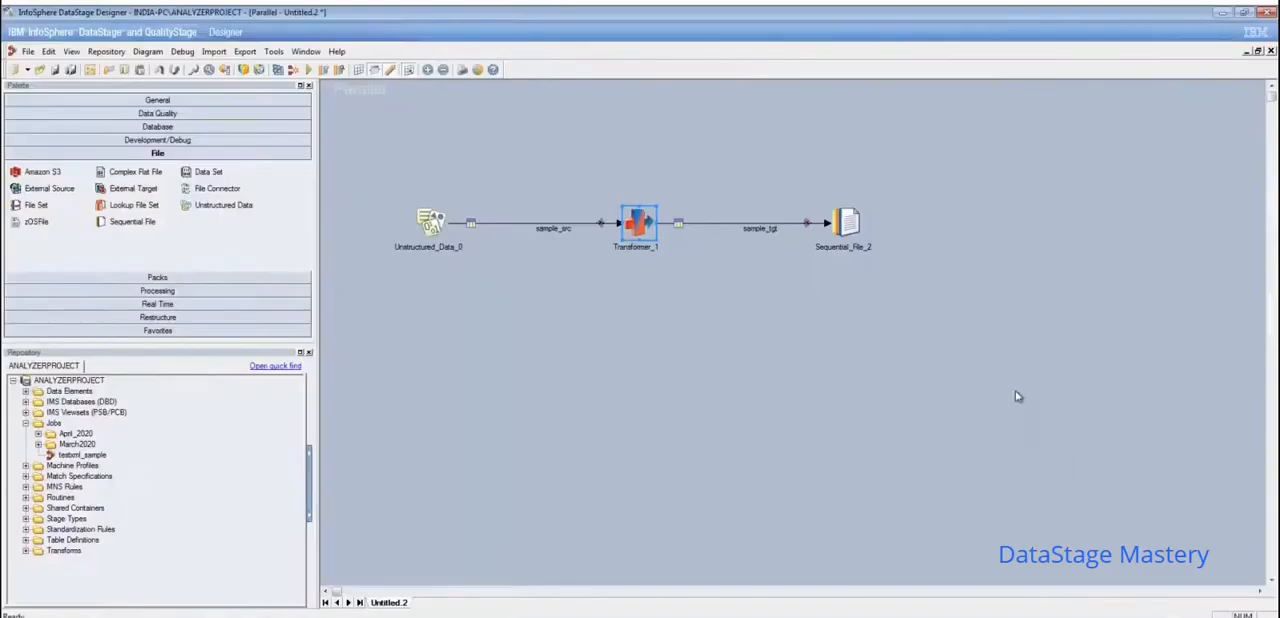
- Open the Sequential_File_2 stage's properties and browse to the unixpra folder for the target file
click(862, 230)
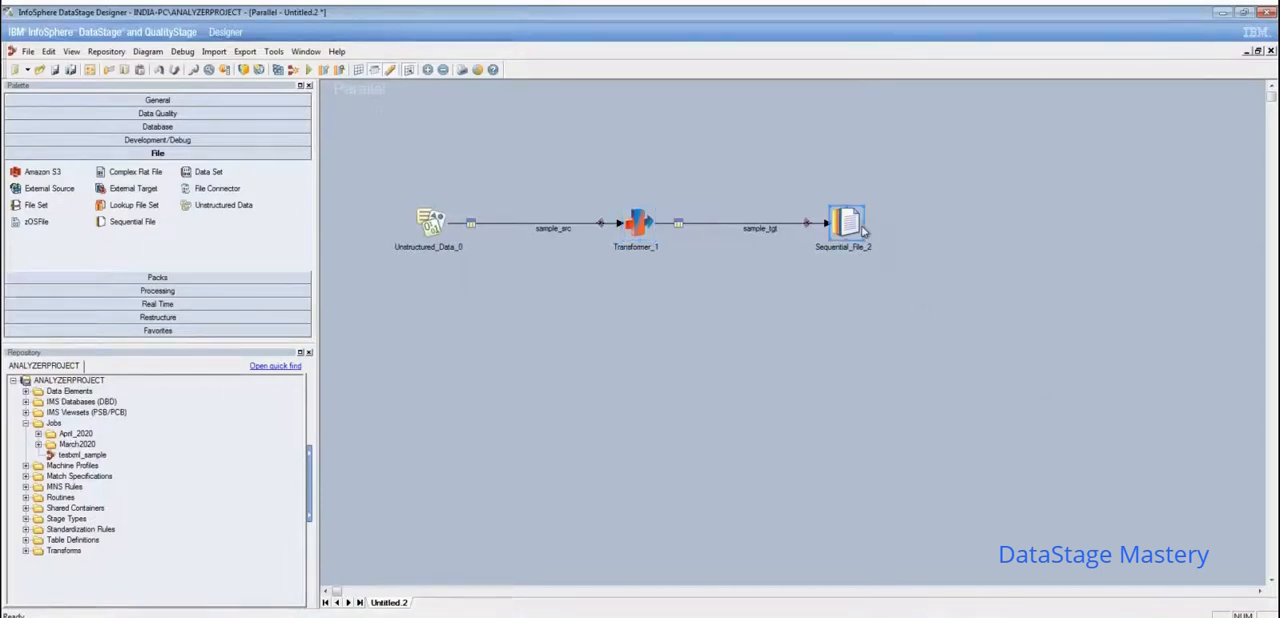
double_click(864, 231)
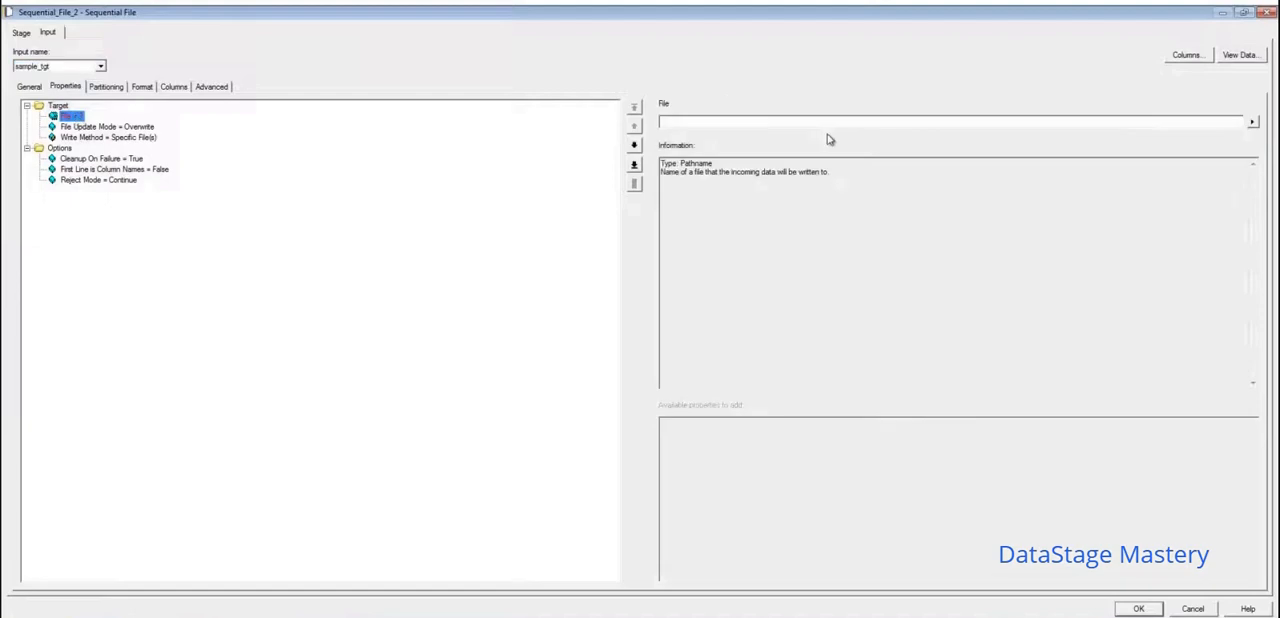
click(1253, 122)
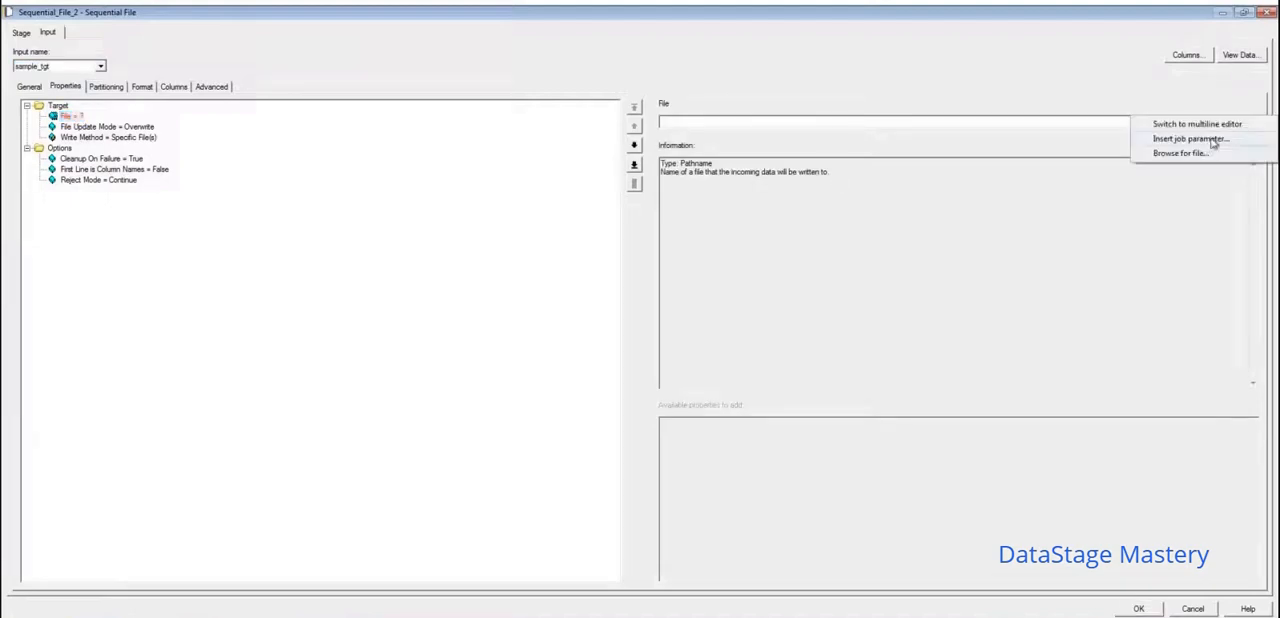
click(1200, 154)
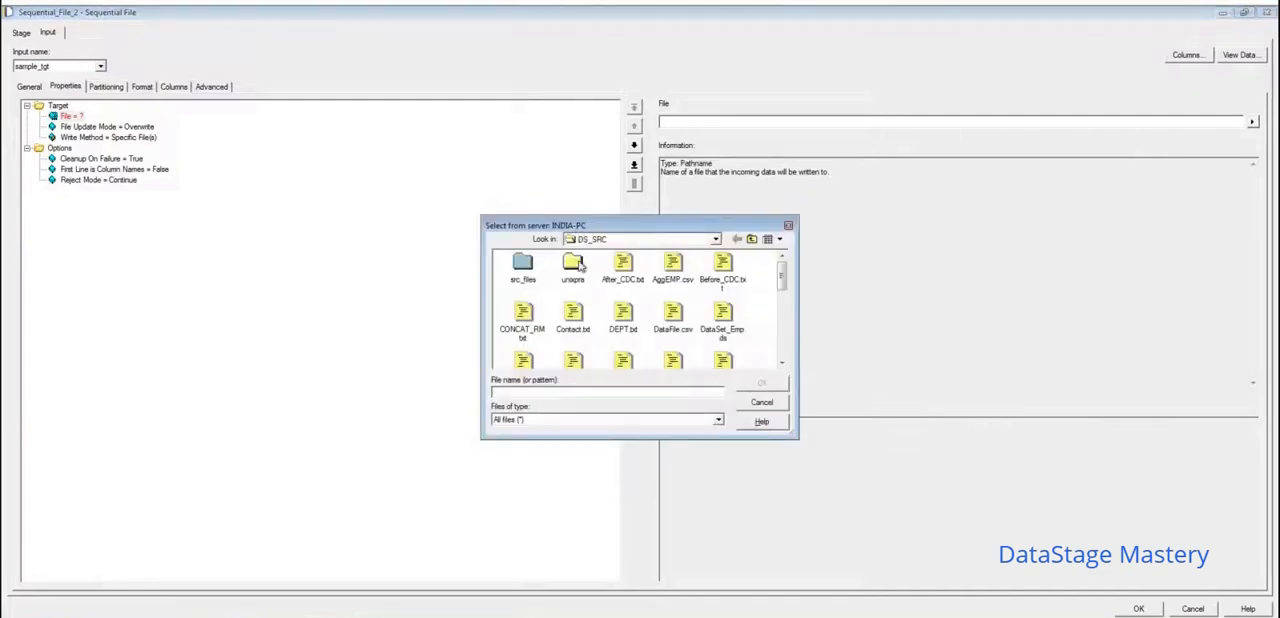
double_click(576, 264)
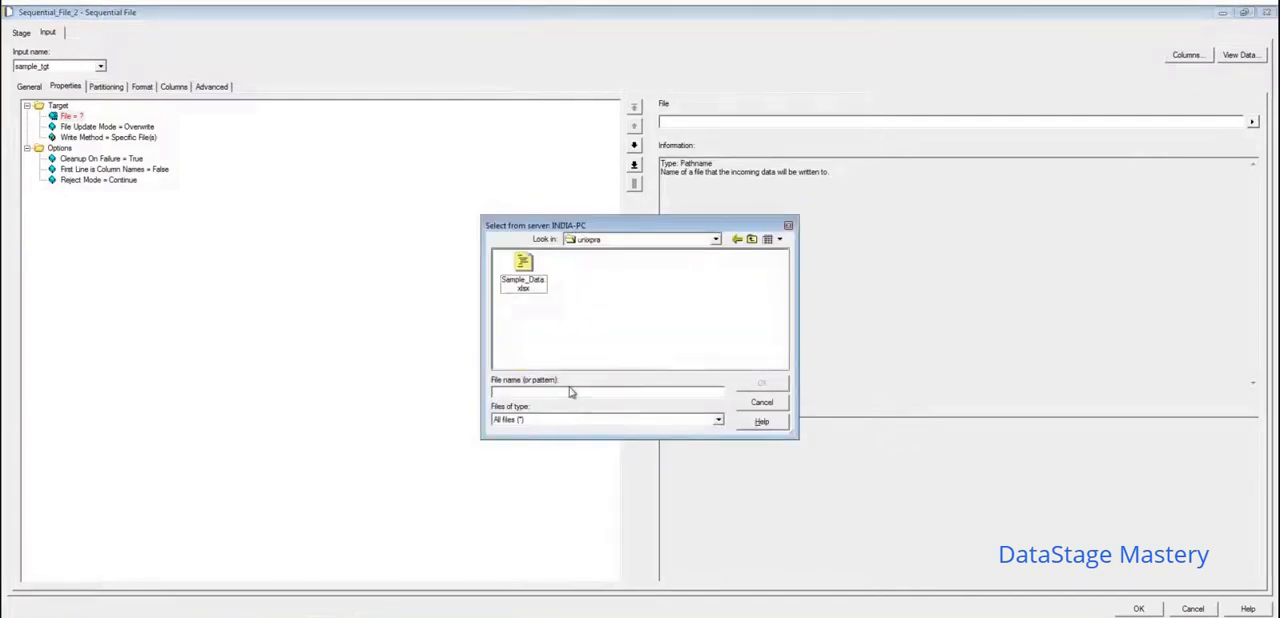
- Name the target file Excel_Sample_Extract.txt in the unixpra folder and accept the path
click(562, 394)
text(txt)
text(cel)
text(-)
text(Sample)
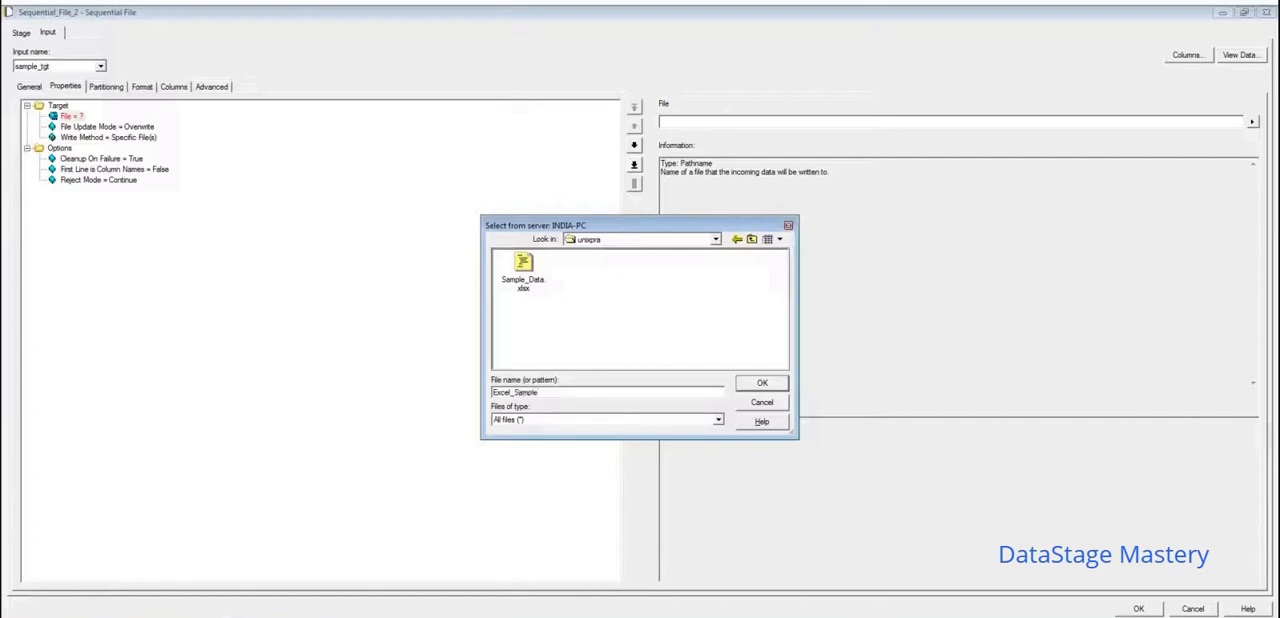
text(_Extract.txt)
drag(672, 225, 554, 187)
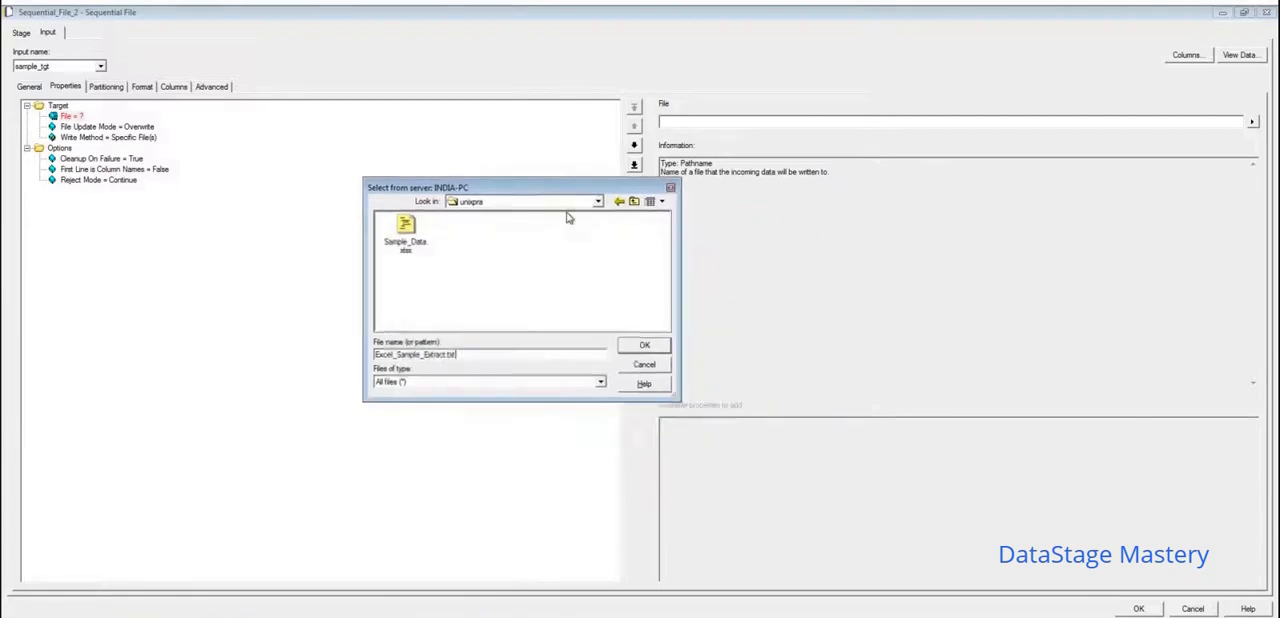
click(645, 345)
- Set the target file's First Line is Column Names option to True
click(163, 171)
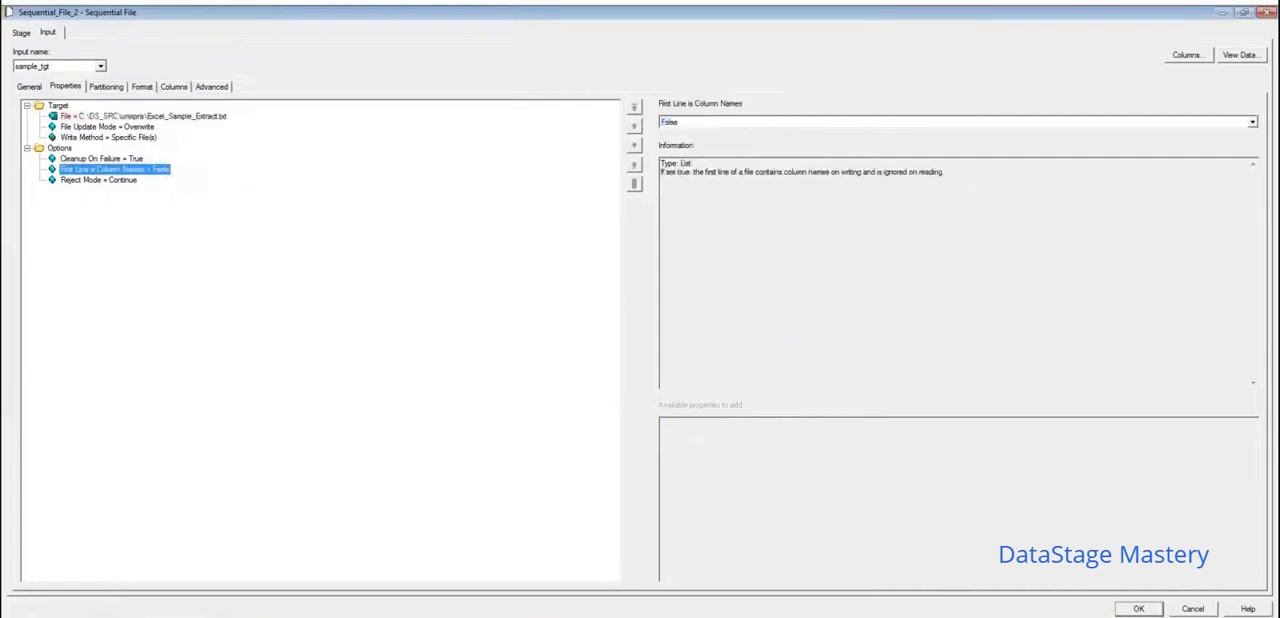
click(1250, 121)
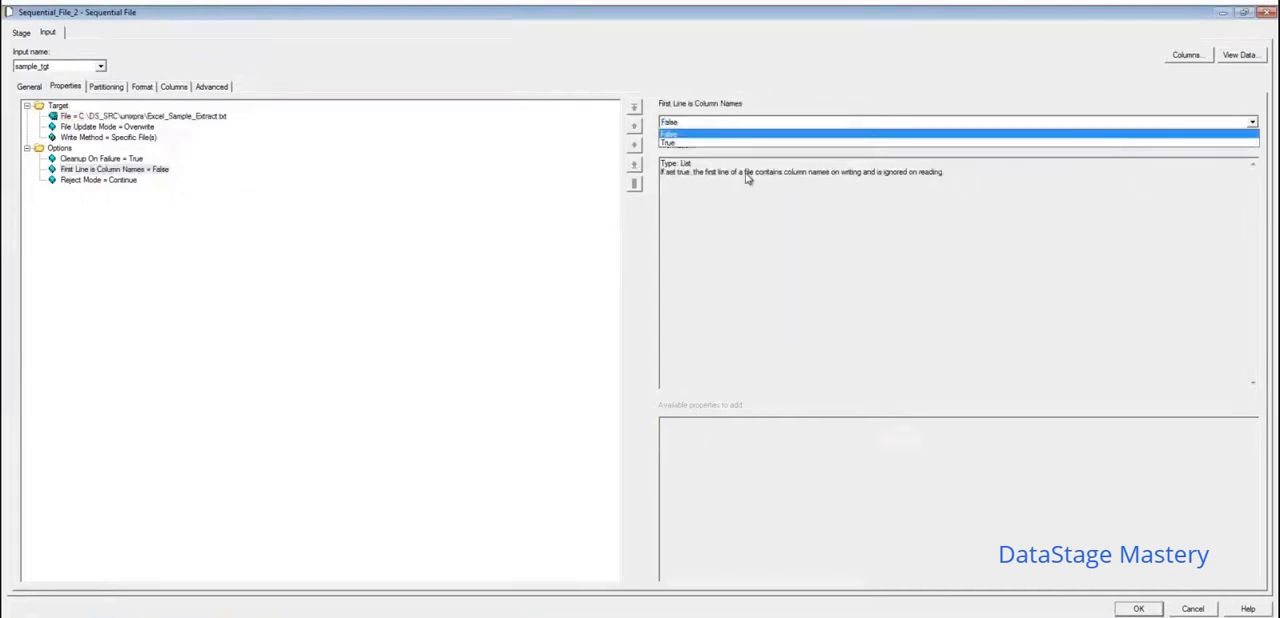
click(679, 145)
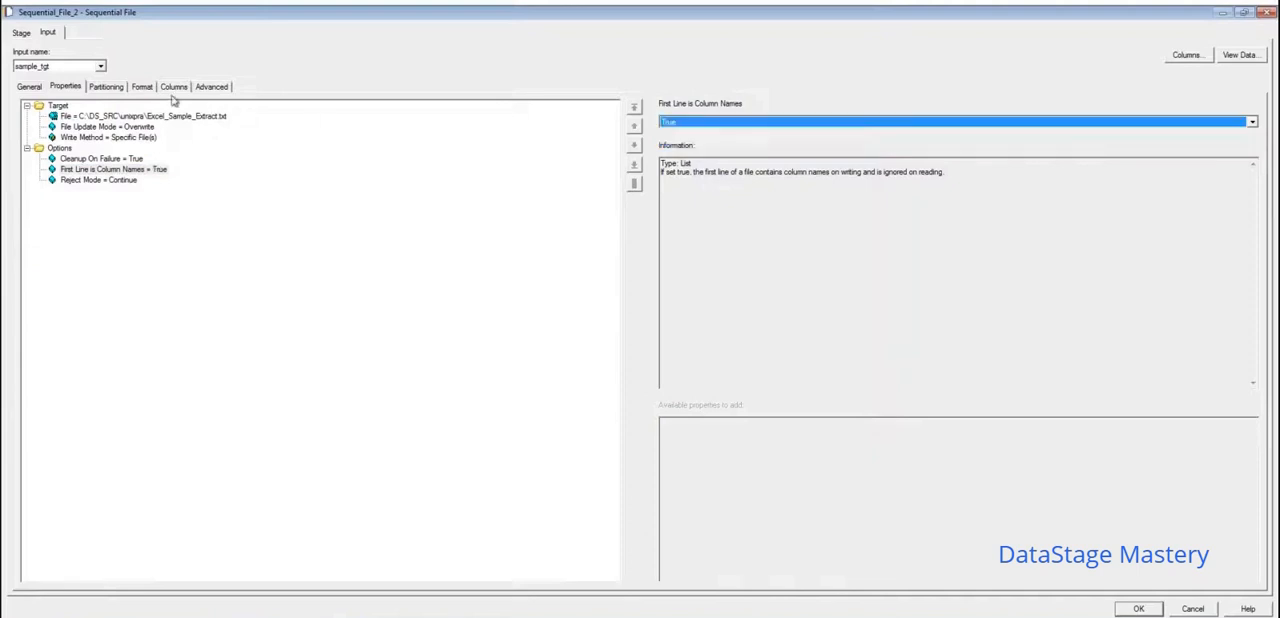
- Remove the Quote property from the target file's format, check the delimiter and columns, and save the stage's settings
click(113, 90)
click(138, 88)
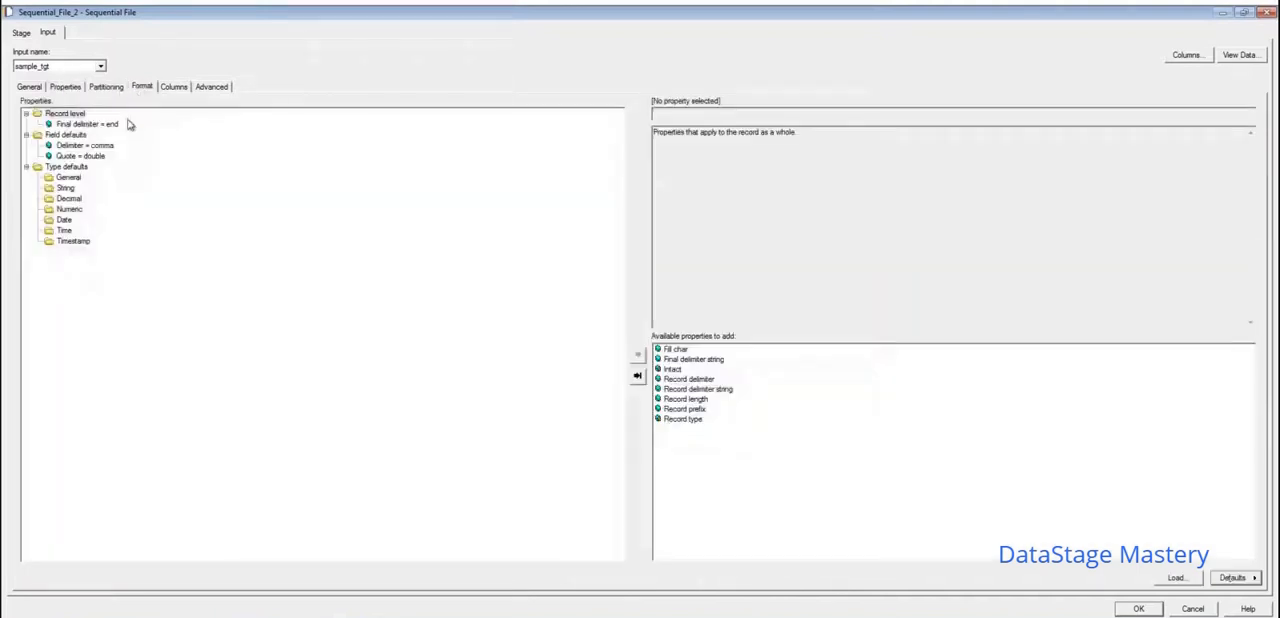
click(97, 158)
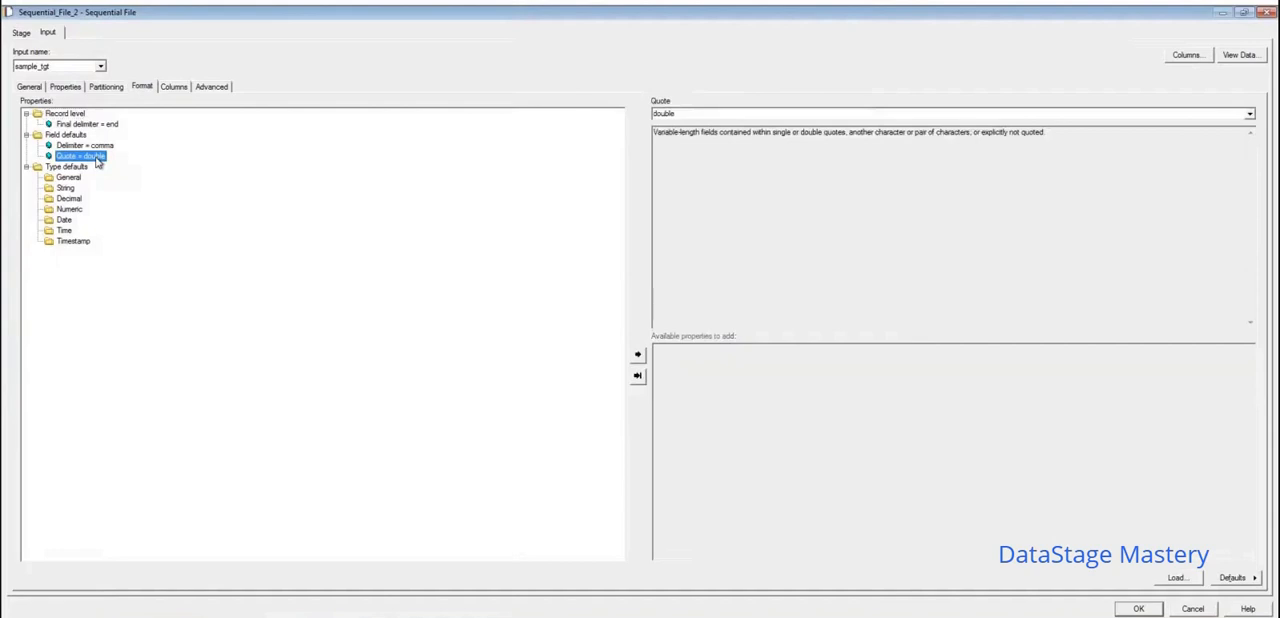
key(Delete)
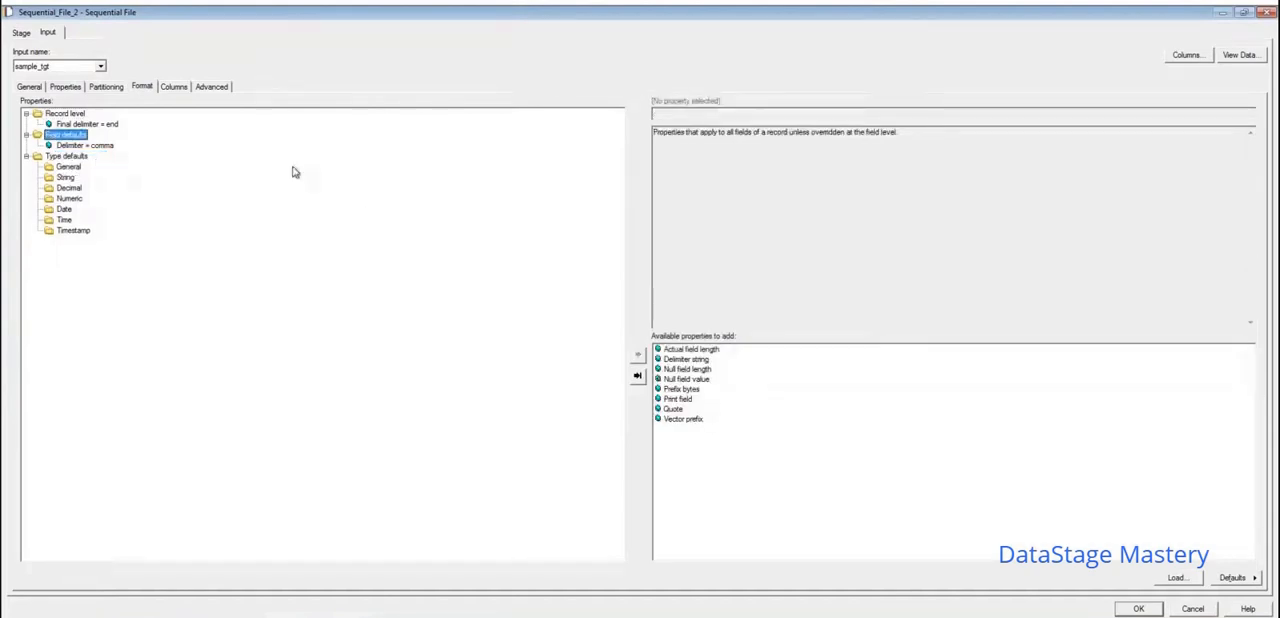
click(93, 147)
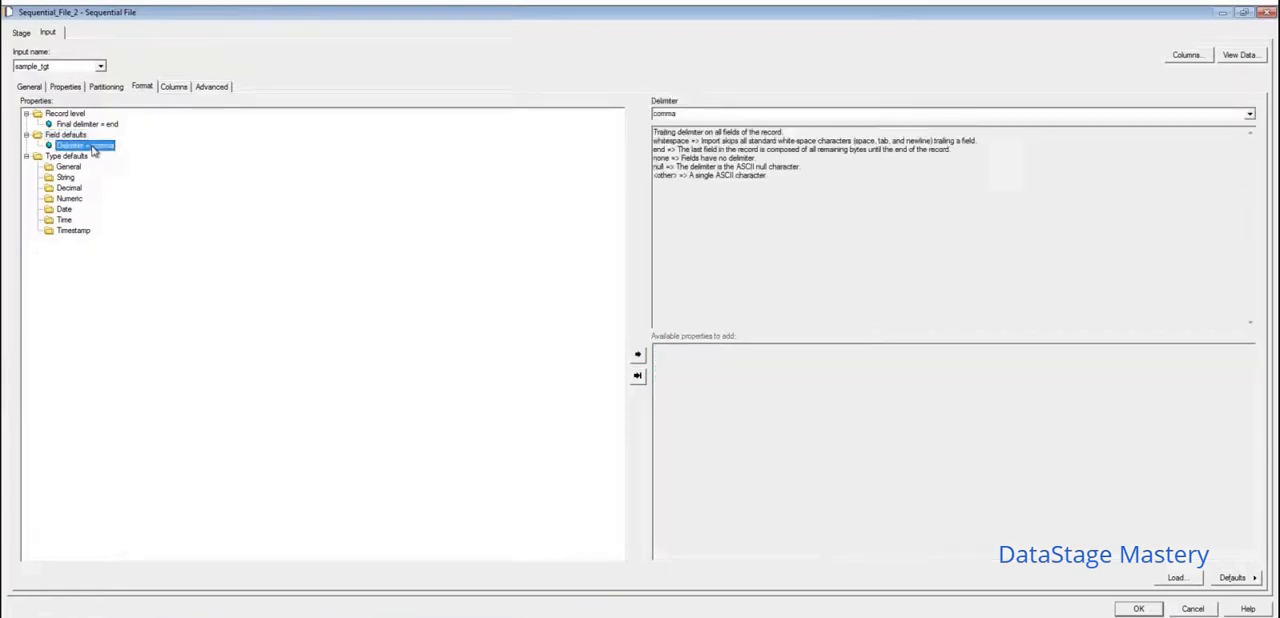
click(174, 87)
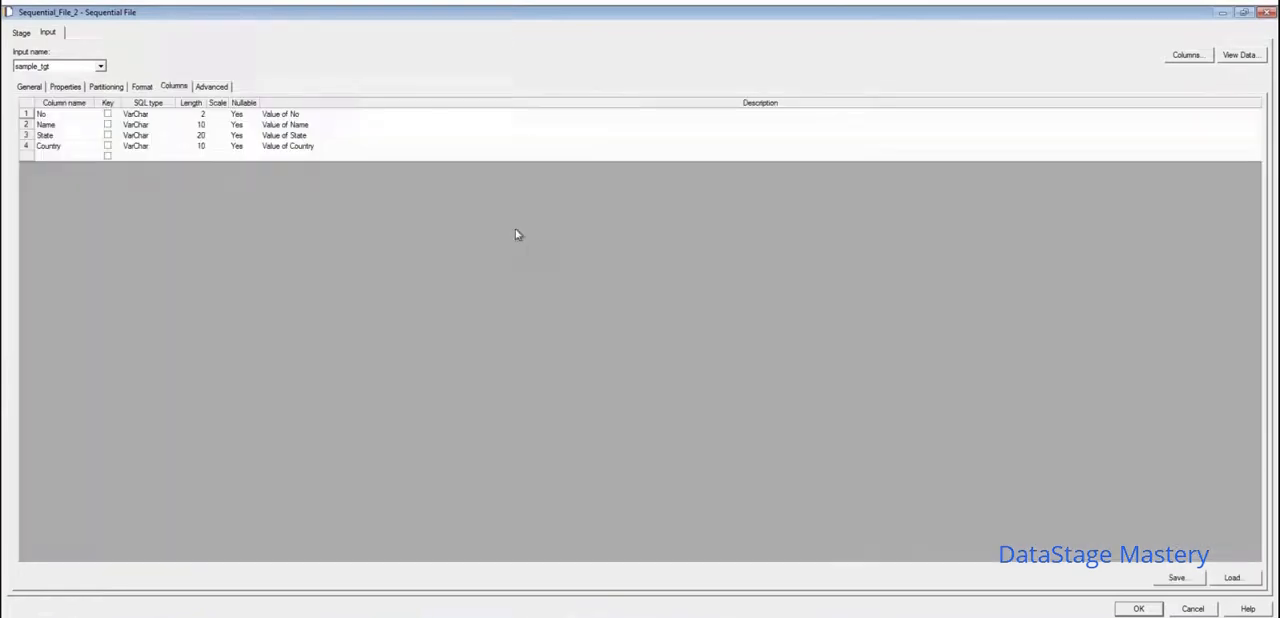
click(1141, 612)
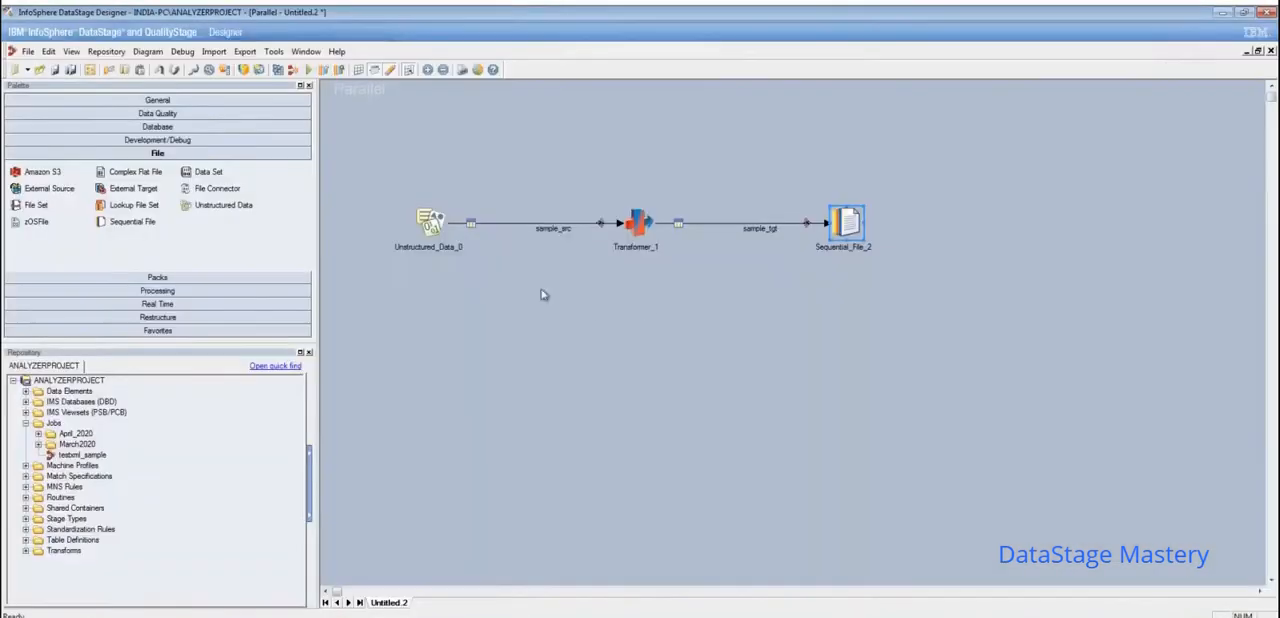
- In the Transformer_1 stage, set the No column's SQL type to Integer on both sample_src and sample_tgt, and save
click(650, 226)
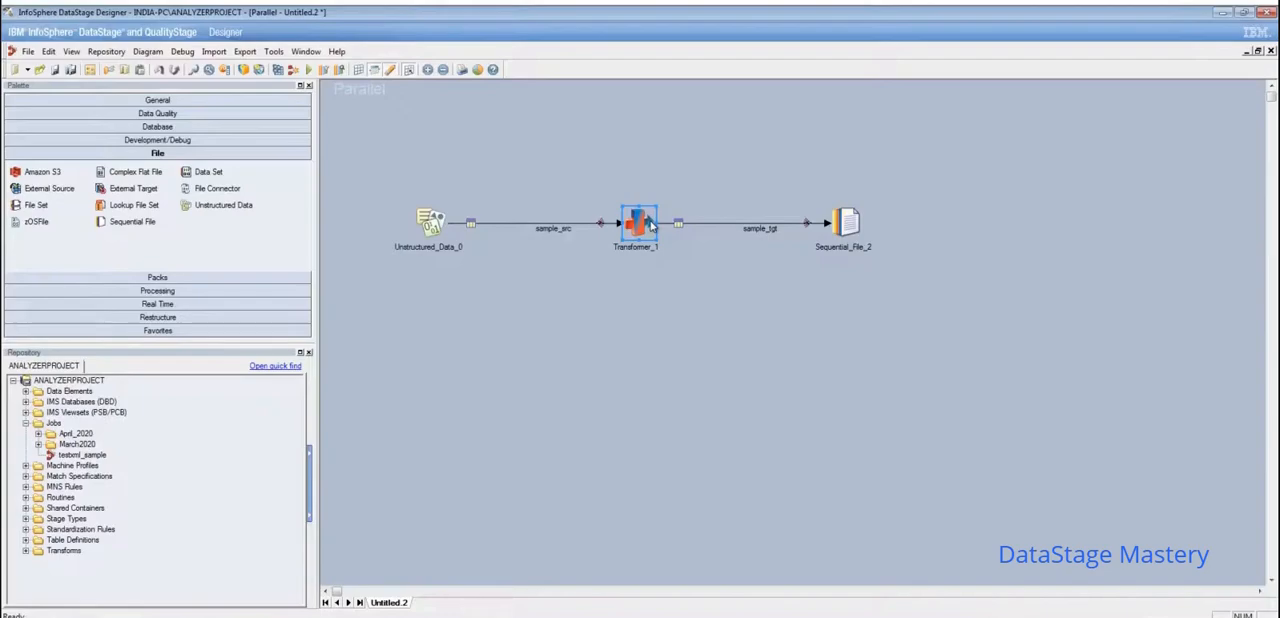
double_click(650, 226)
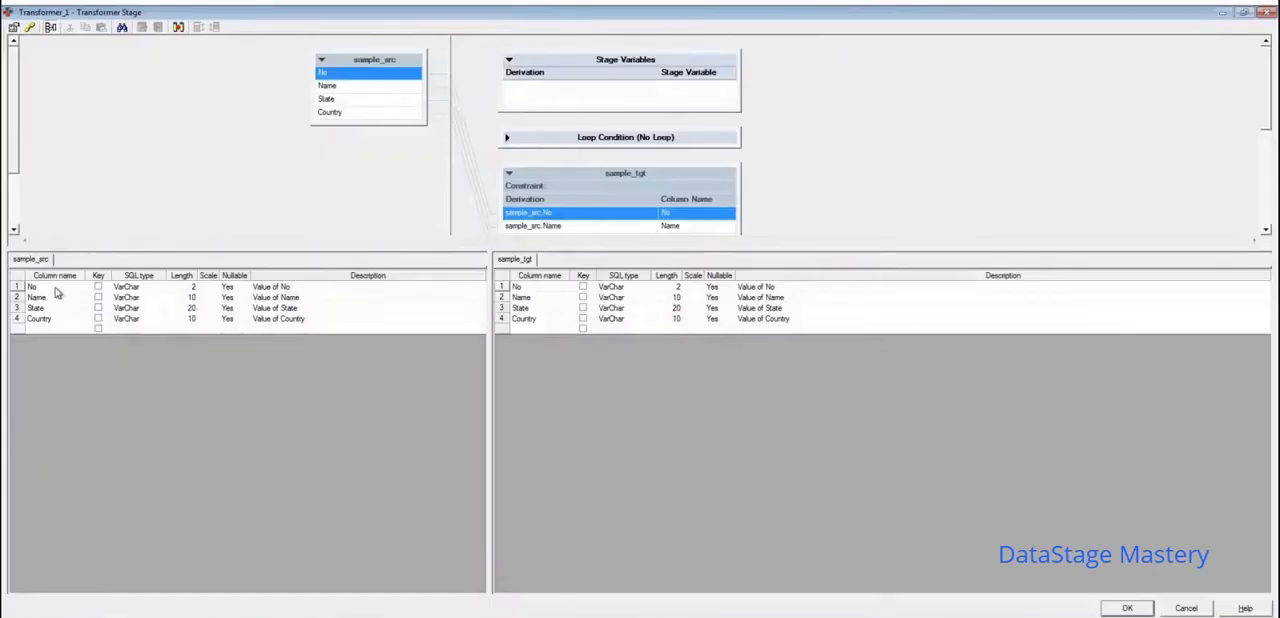
click(56, 288)
click(143, 288)
key(i)
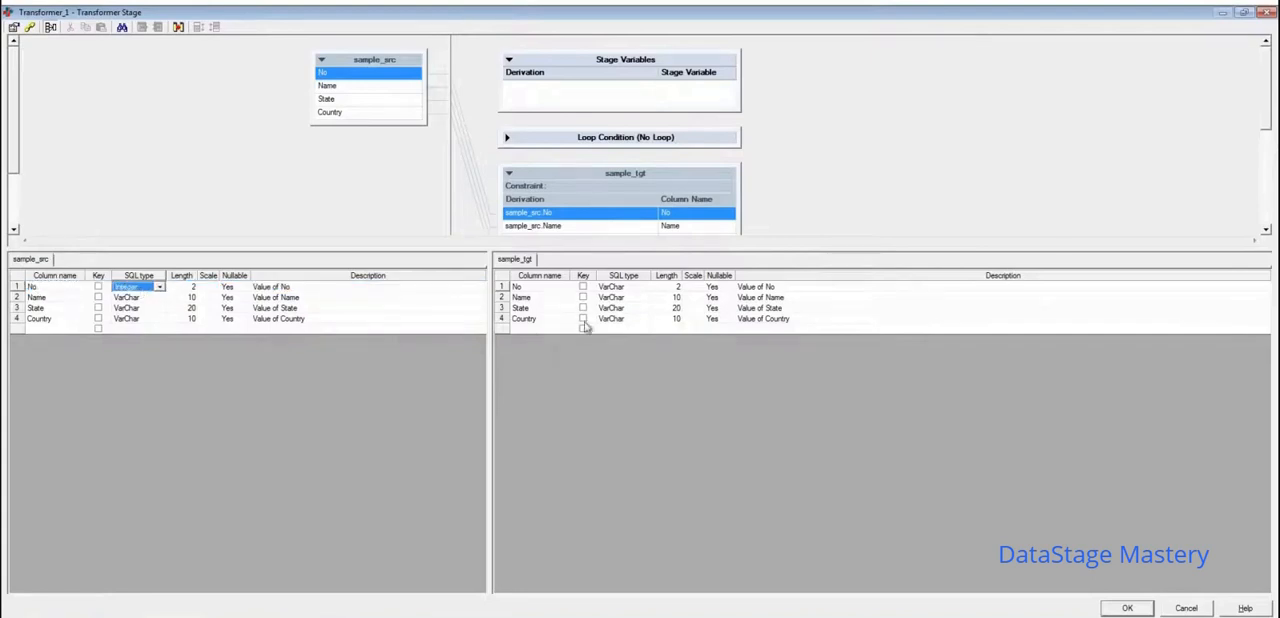
click(633, 289)
click(633, 289)
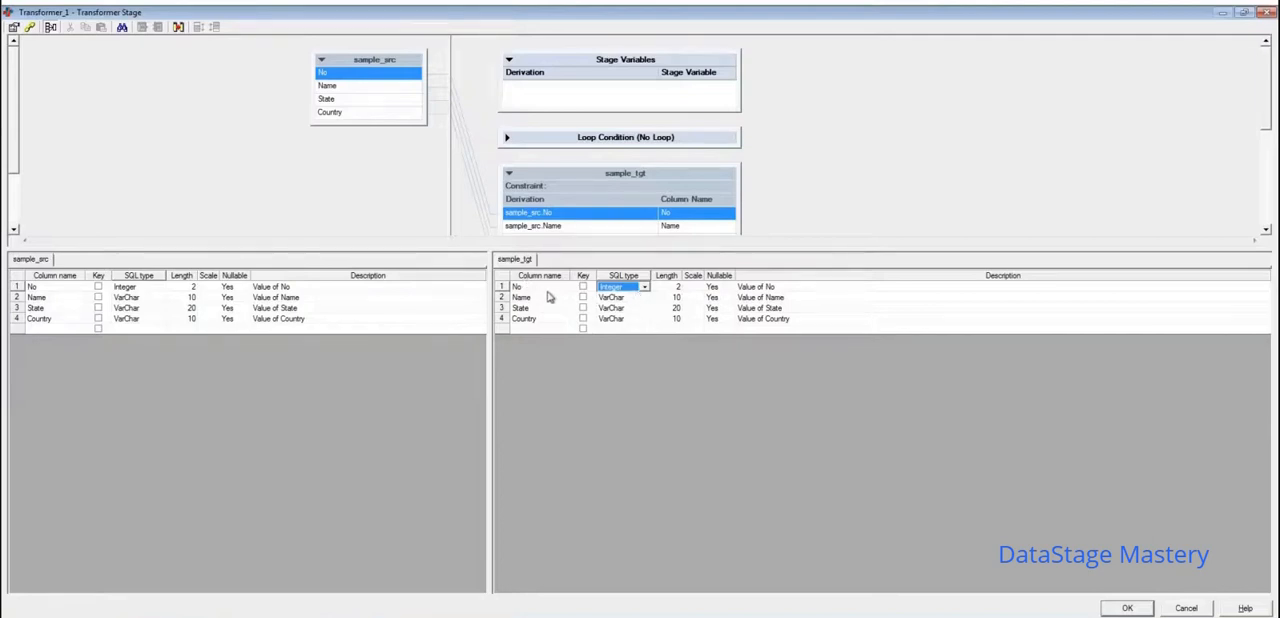
click(1128, 608)
click(1128, 608)
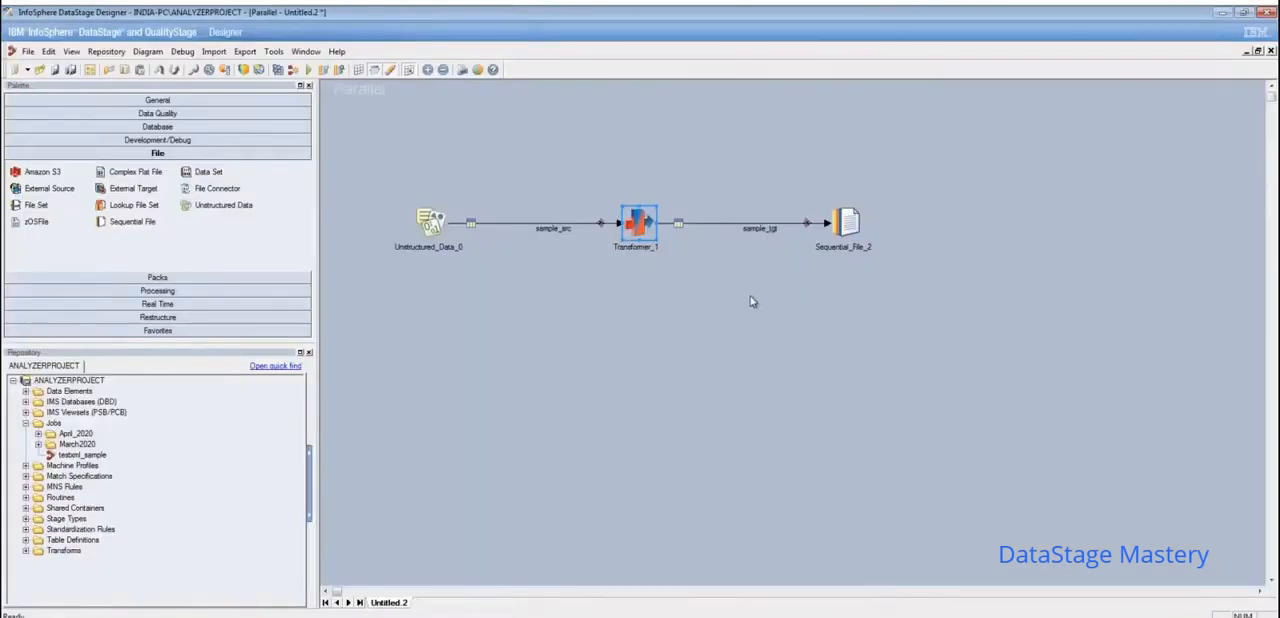
- Rename the Sequential_File_2 stage as Sequential_File_Tgt
click(848, 227)
right_click(848, 227)
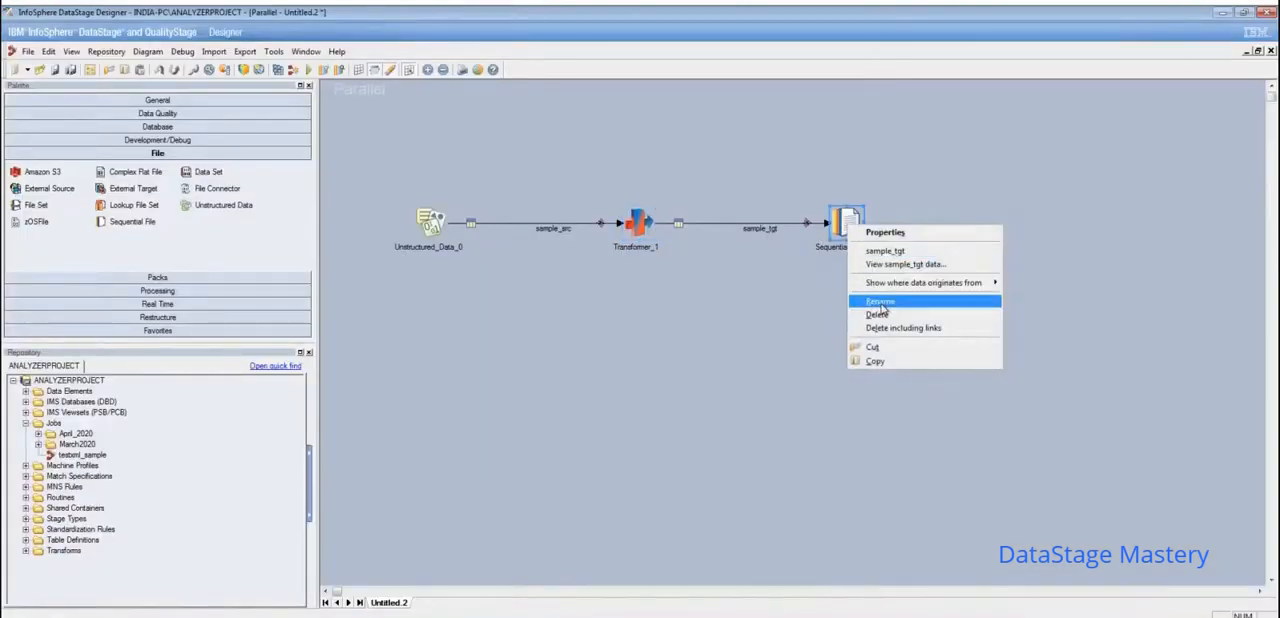
click(880, 303)
click(869, 249)
key(BackSpace)
key(BackSpace)
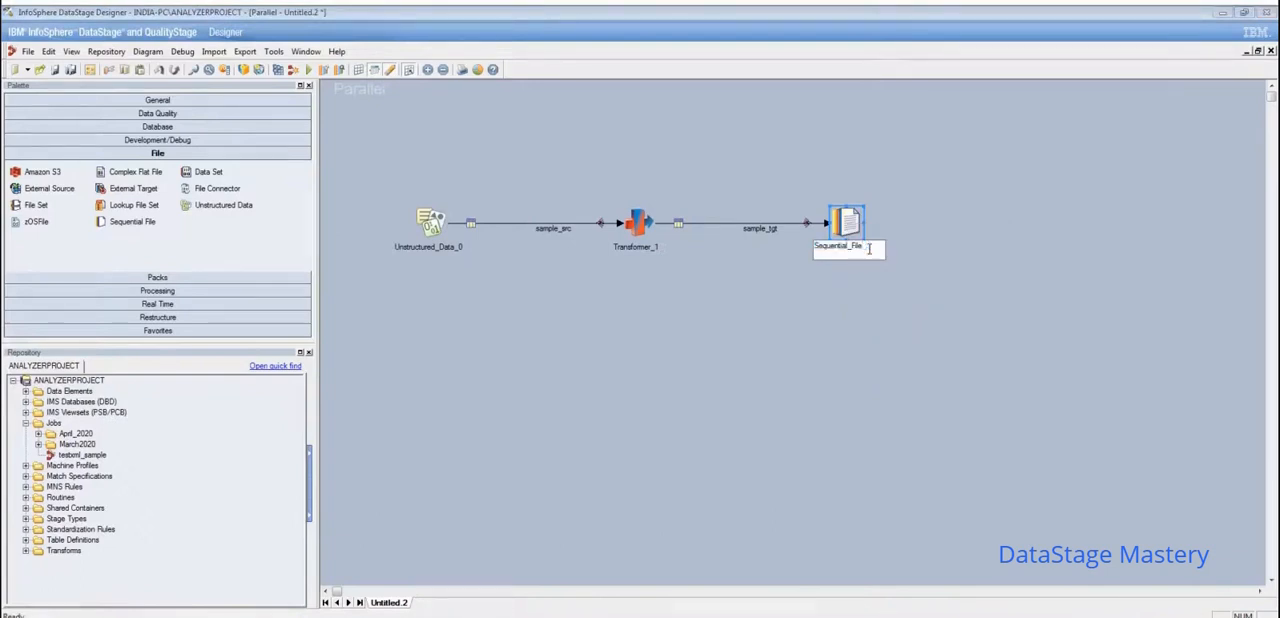
text(_Tgt)
click(1007, 247)
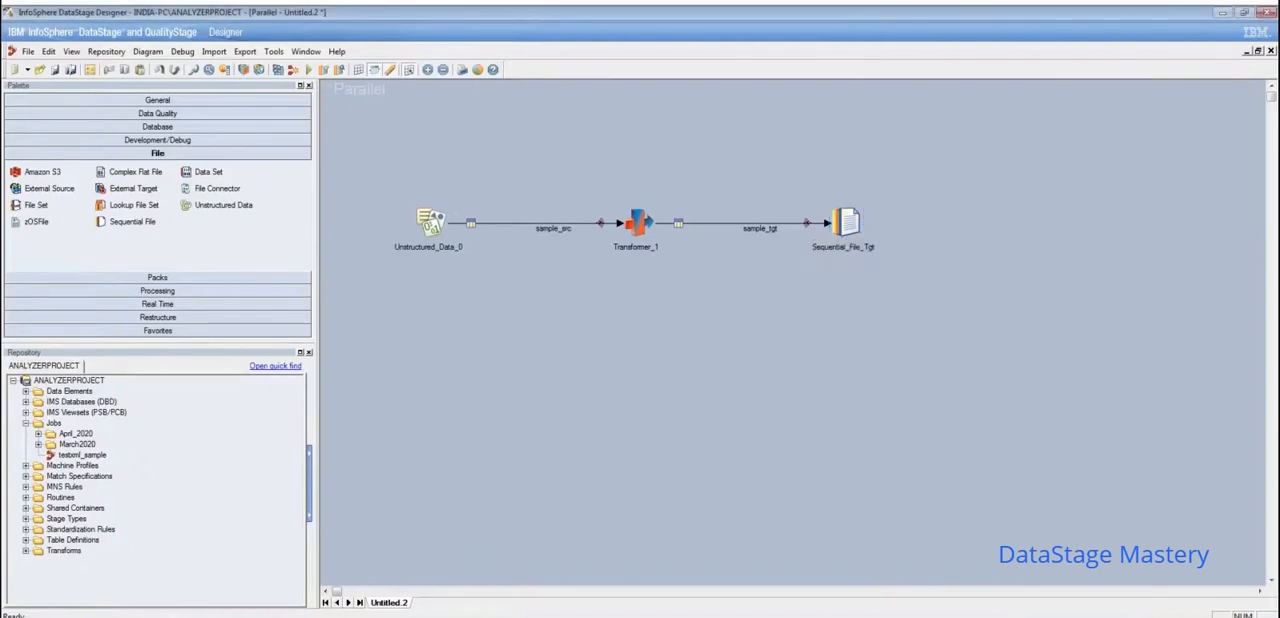
- Rename the Unstructured_Data_0 stage as Unstructured_Data_Excel
click(432, 224)
right_click(438, 222)
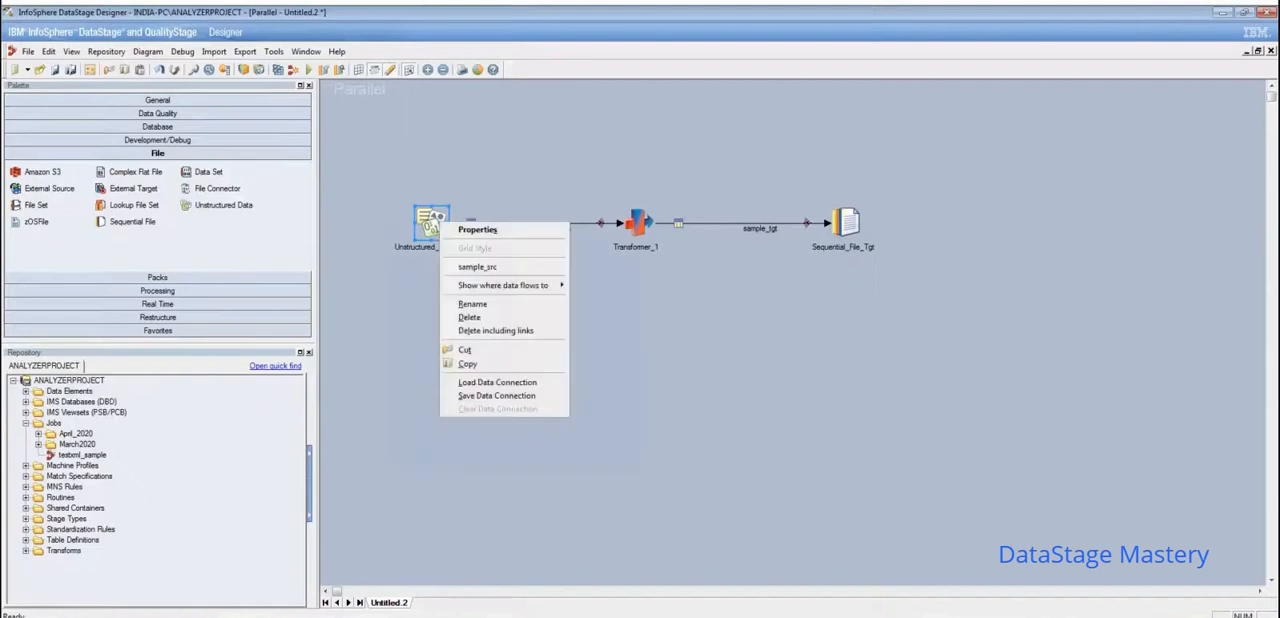
click(473, 304)
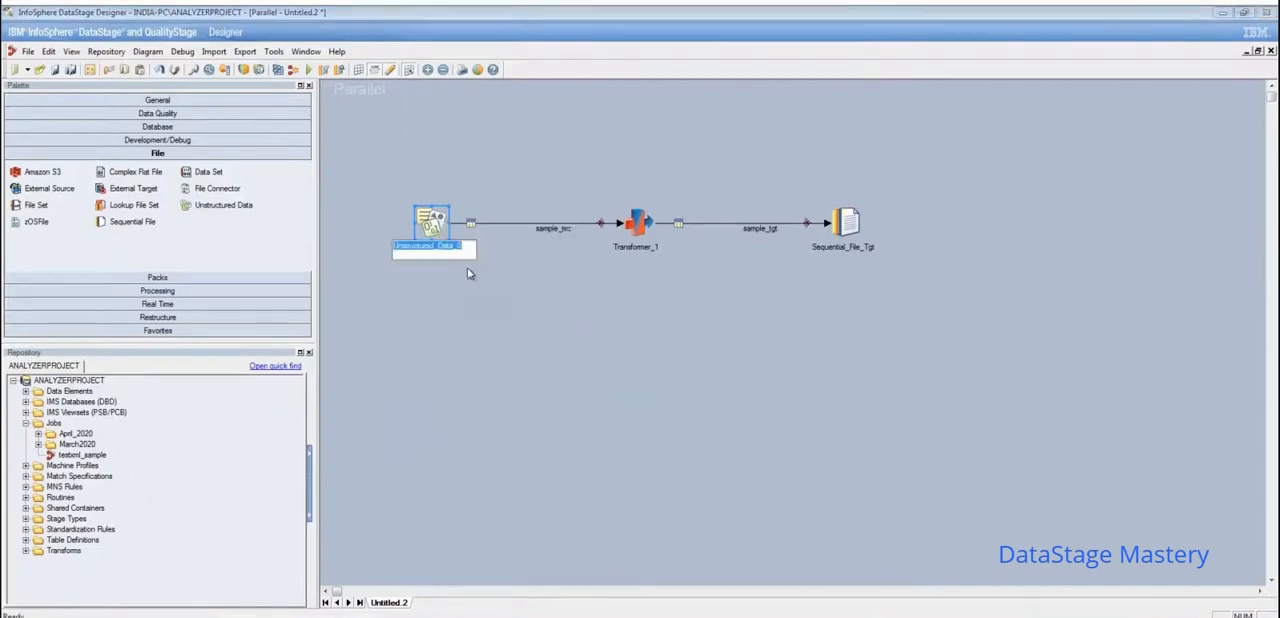
click(465, 247)
key(BackSpace)
key(BackSpace)
text(_Excel)
click(737, 264)
- Compile the job, saving it as Job_Excel_Data_Extract in the Jobs folder
click(278, 71)
click(610, 344)
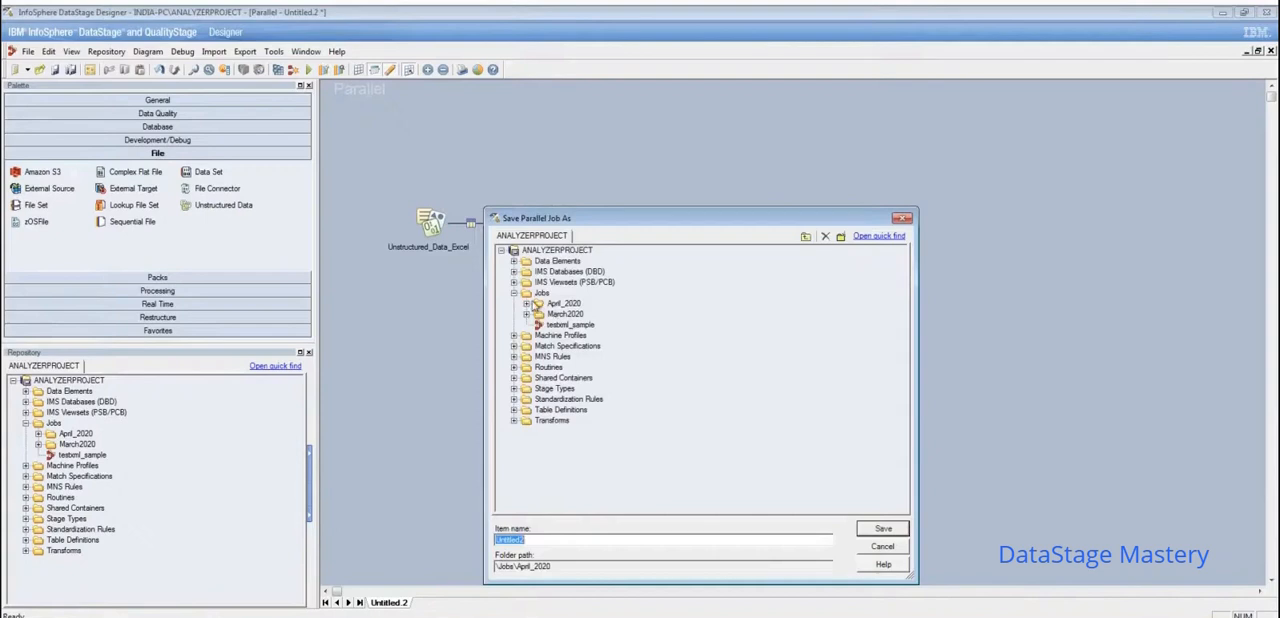
click(541, 292)
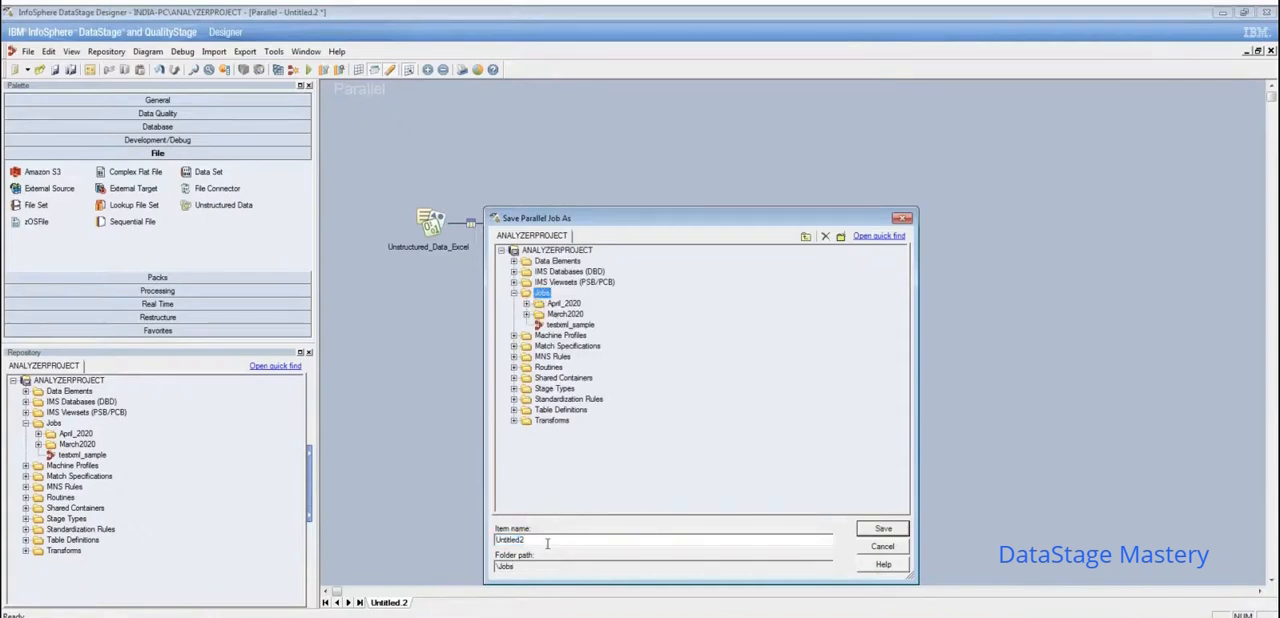
click(547, 543)
key(BackSpace)
key(BackSpace)
key(BackSpace)
key(BackSpace)
key(BackSpace)
key(BackSpace)
key(BackSpace)
key(BackSpace)
key(BackSpace)
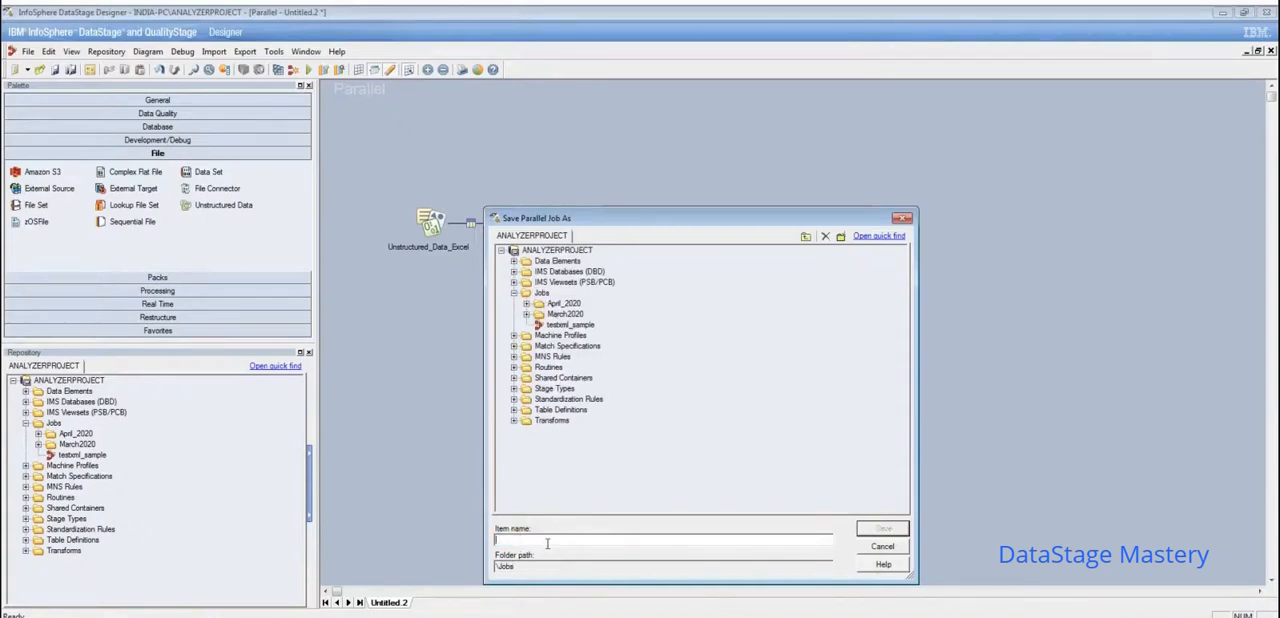
text(Job_Excel_Data_Extract)
drag(634, 207, 383, 115)
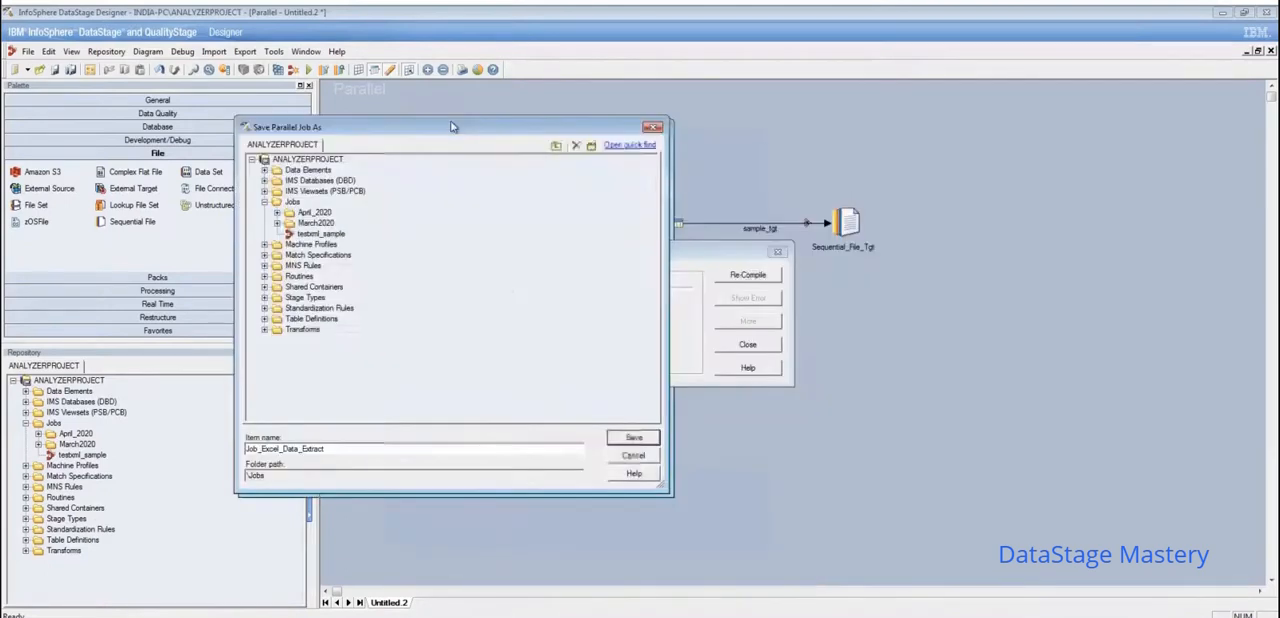
click(627, 440)
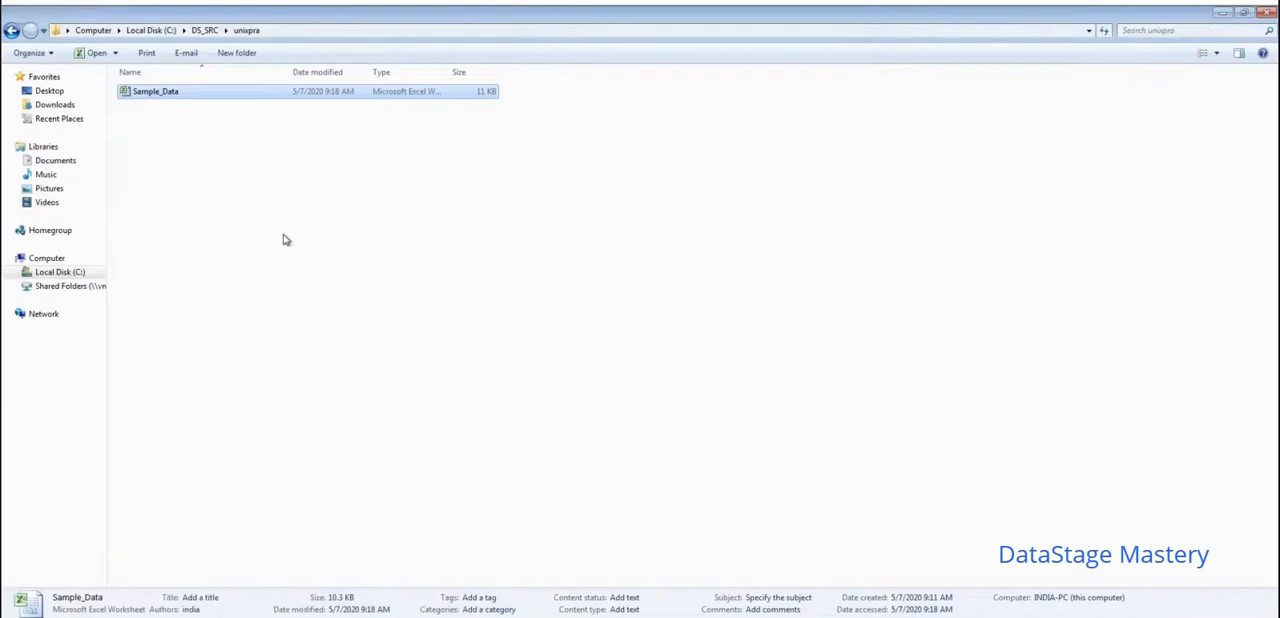
- Check the contents of the unixpra folder in Windows Explorer and return to DataStage Designer
click(286, 509)
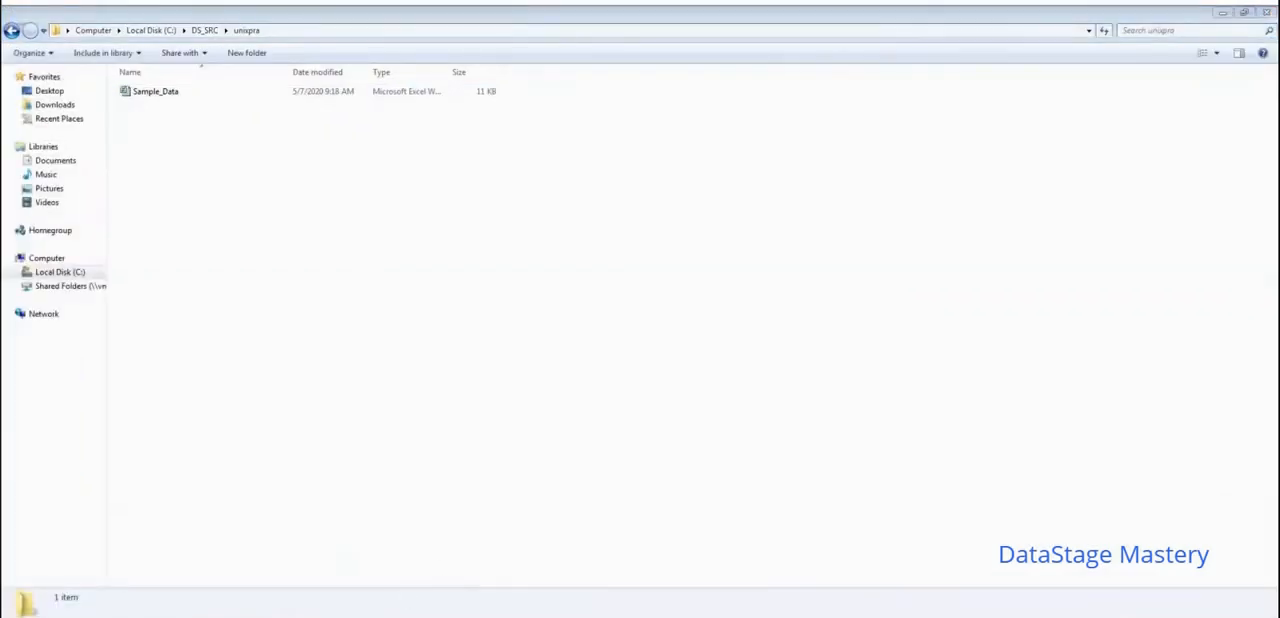
mouse_move(400, 612)
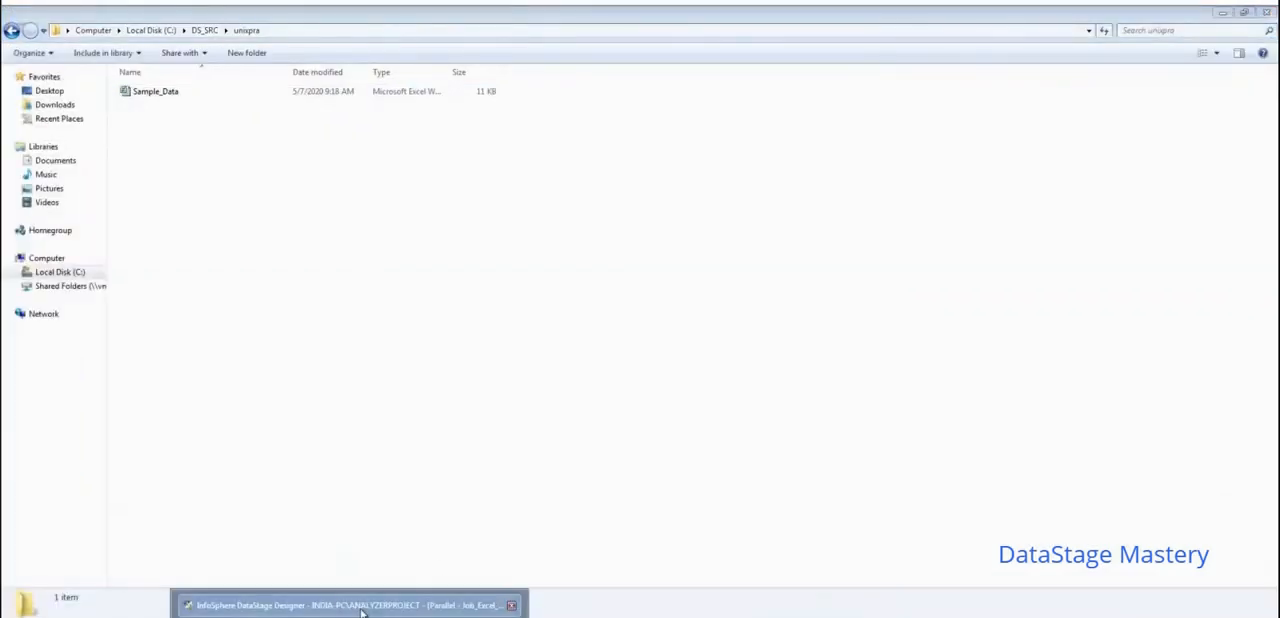
click(400, 606)
- Close the job's compilation status dialog and run Job_Excel_Data_Extract
drag(680, 258, 541, 239)
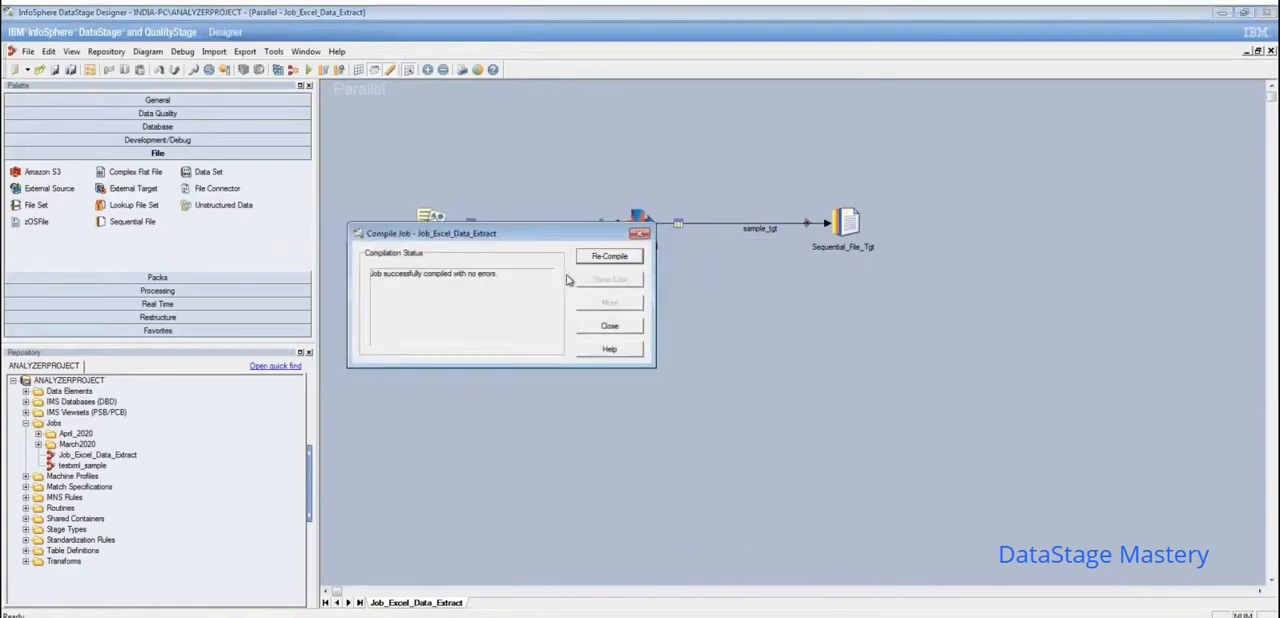
click(609, 328)
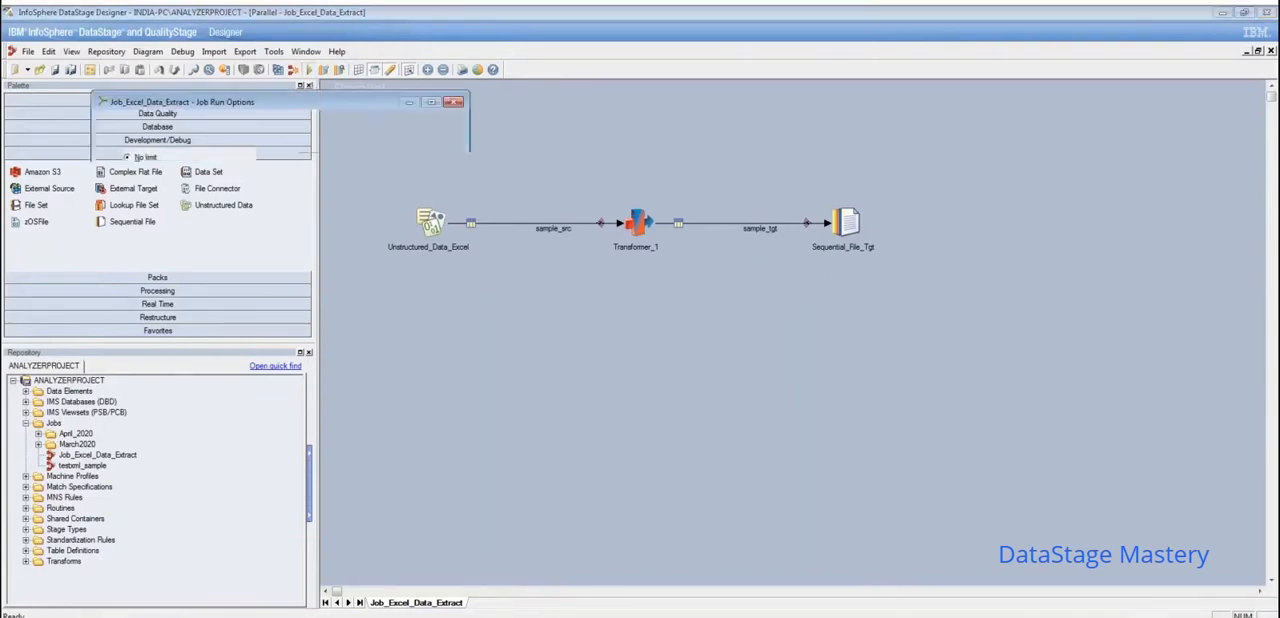
click(209, 291)
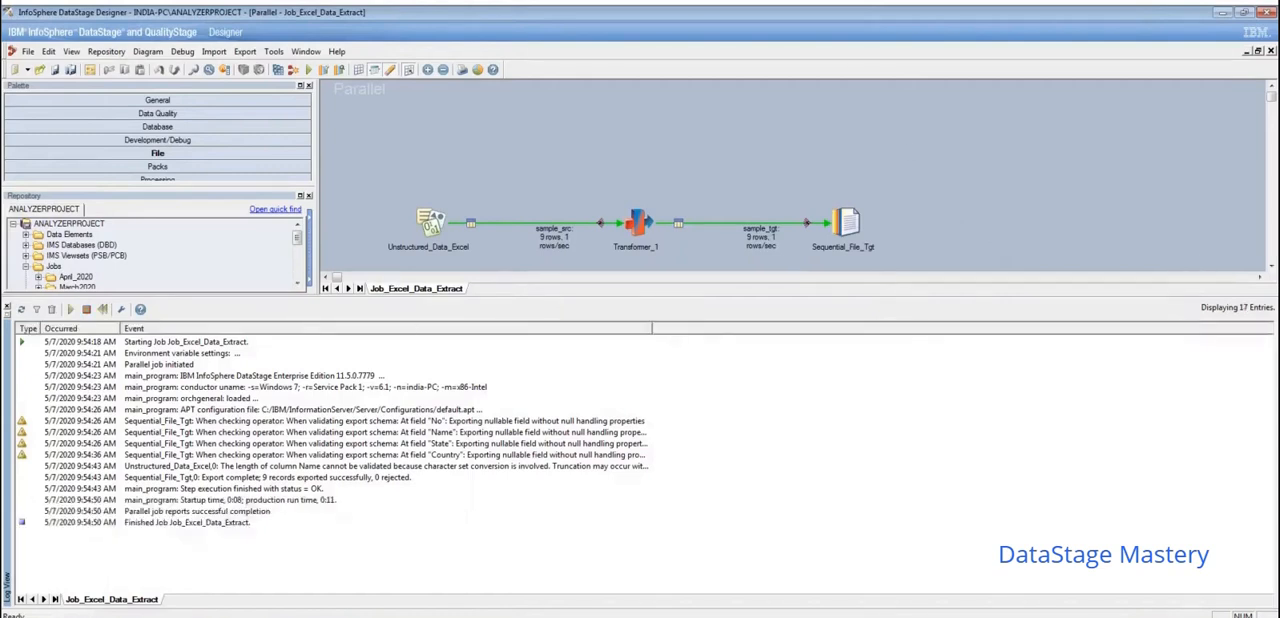
- View the Excel_Sample_Extract text file from the unixpra folder in Notepad, close it and return to DataStage Designer
click(180, 616)
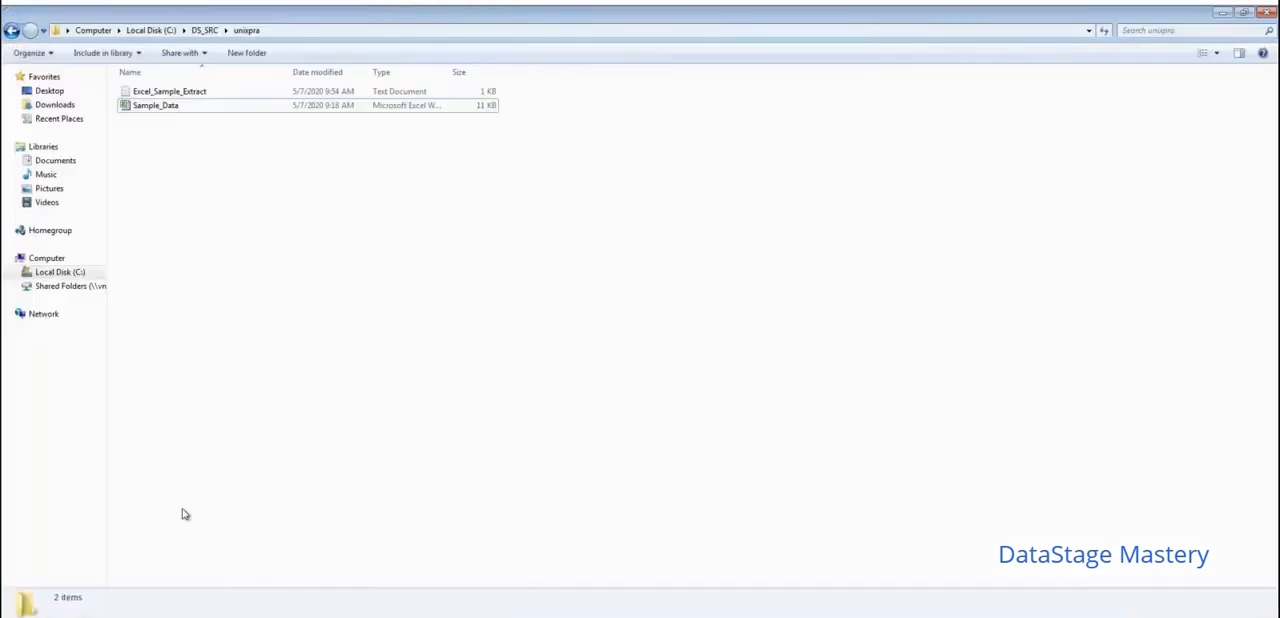
click(193, 95)
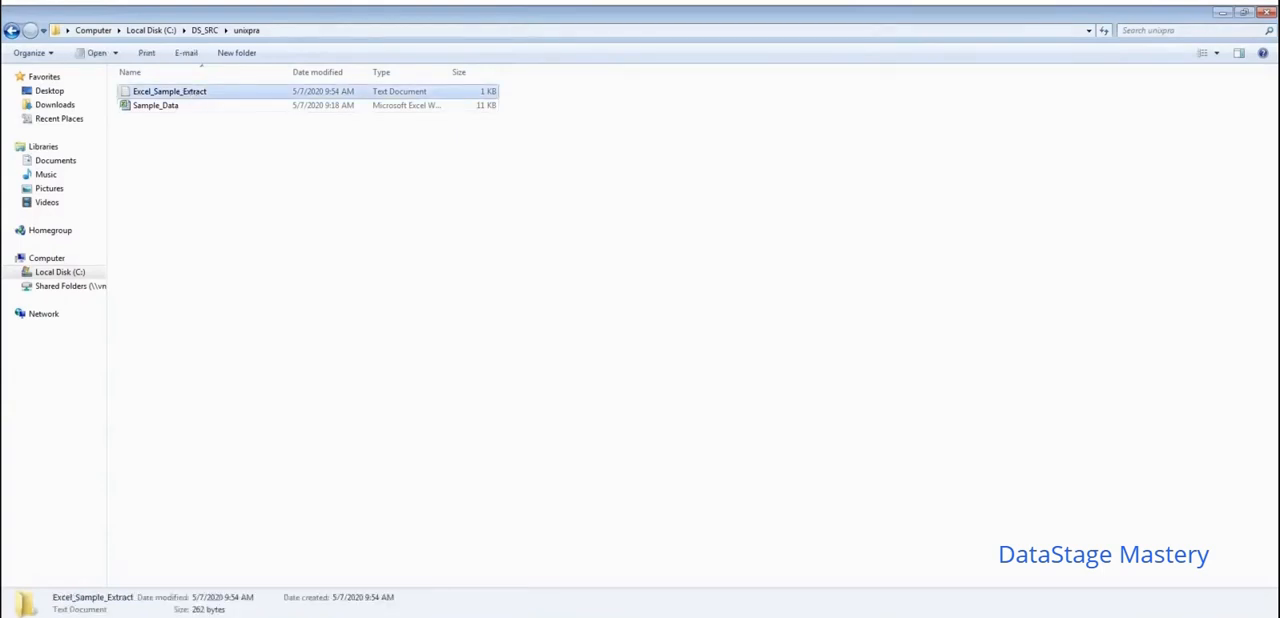
key(Return)
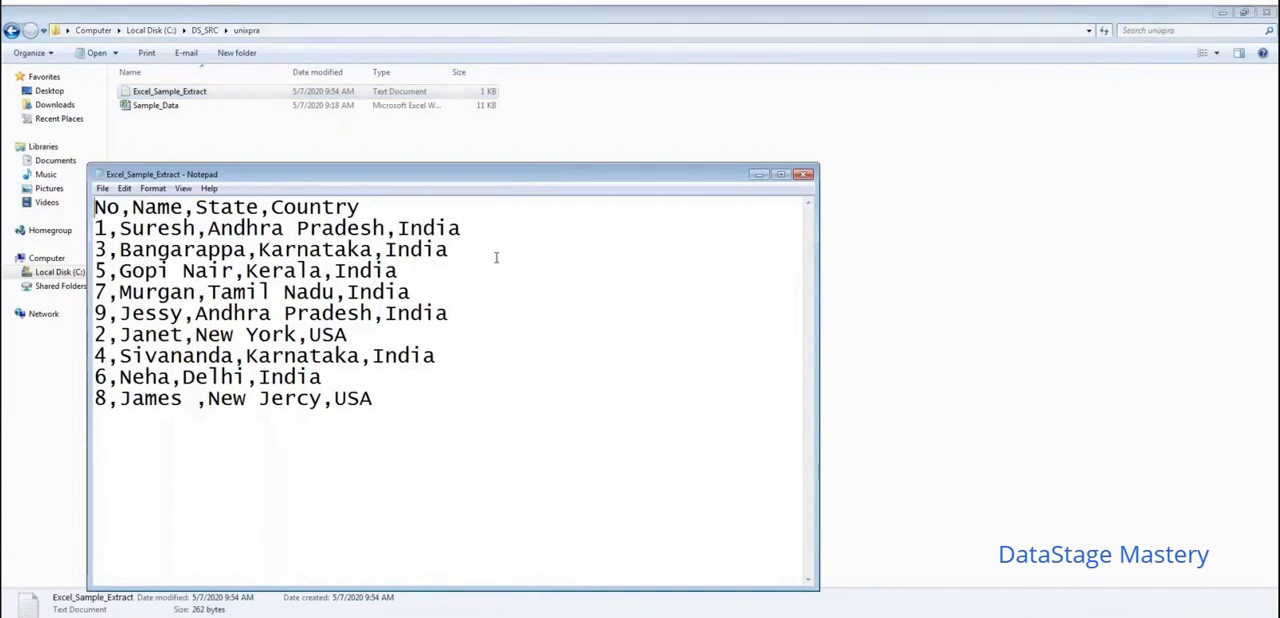
click(806, 177)
click(397, 616)
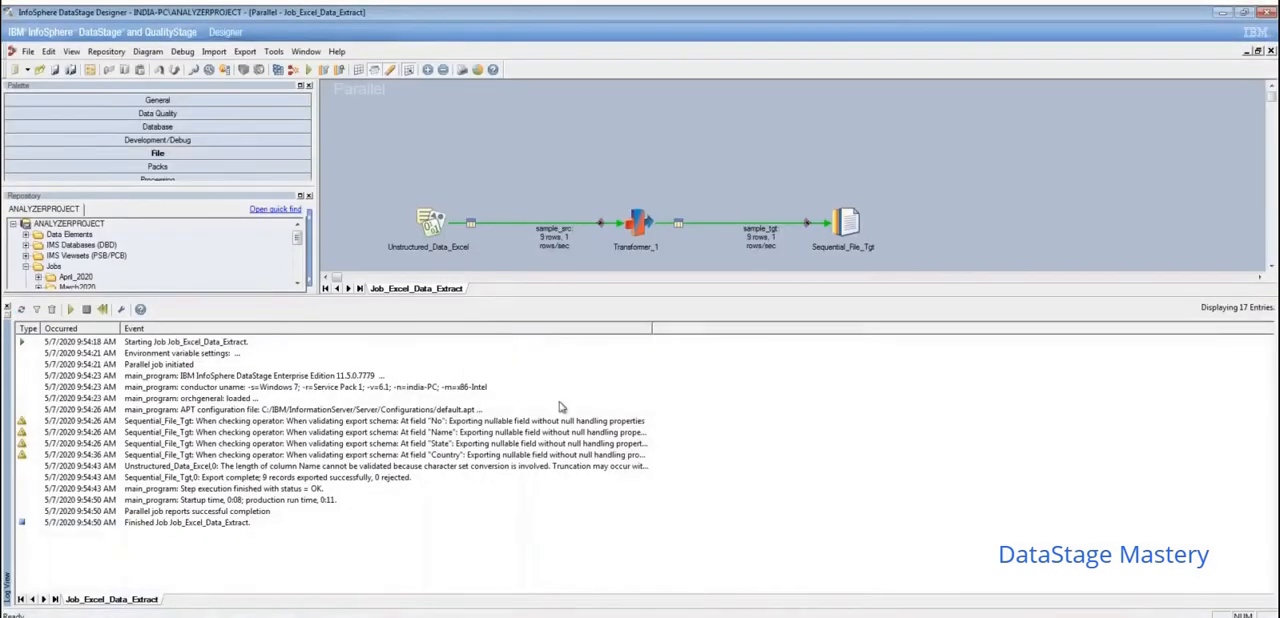
- Open the Sequential_File_Tgt stage's properties and view the data written to the target file
click(849, 227)
double_click(849, 227)
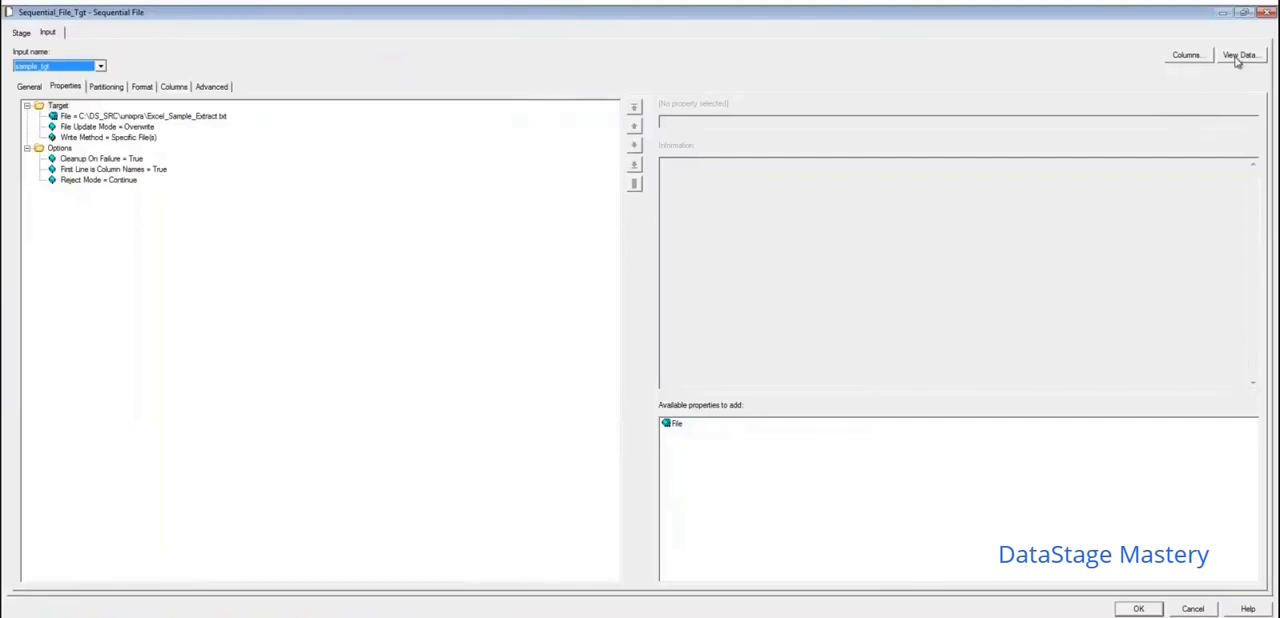
click(1238, 57)
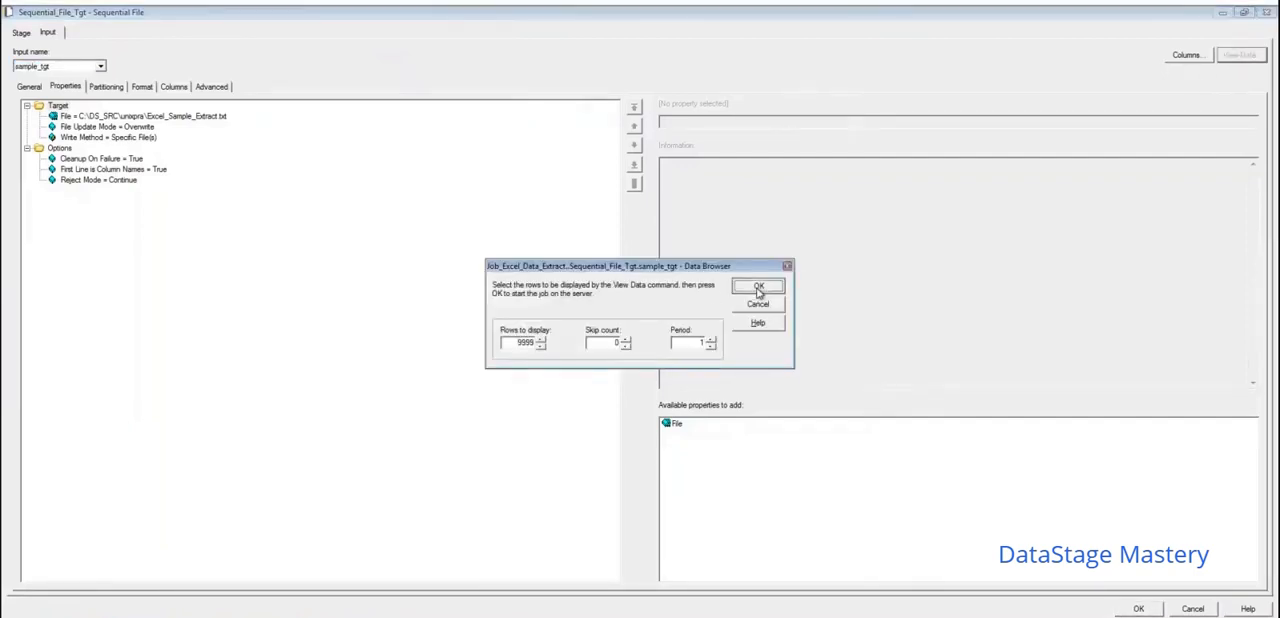
click(758, 287)
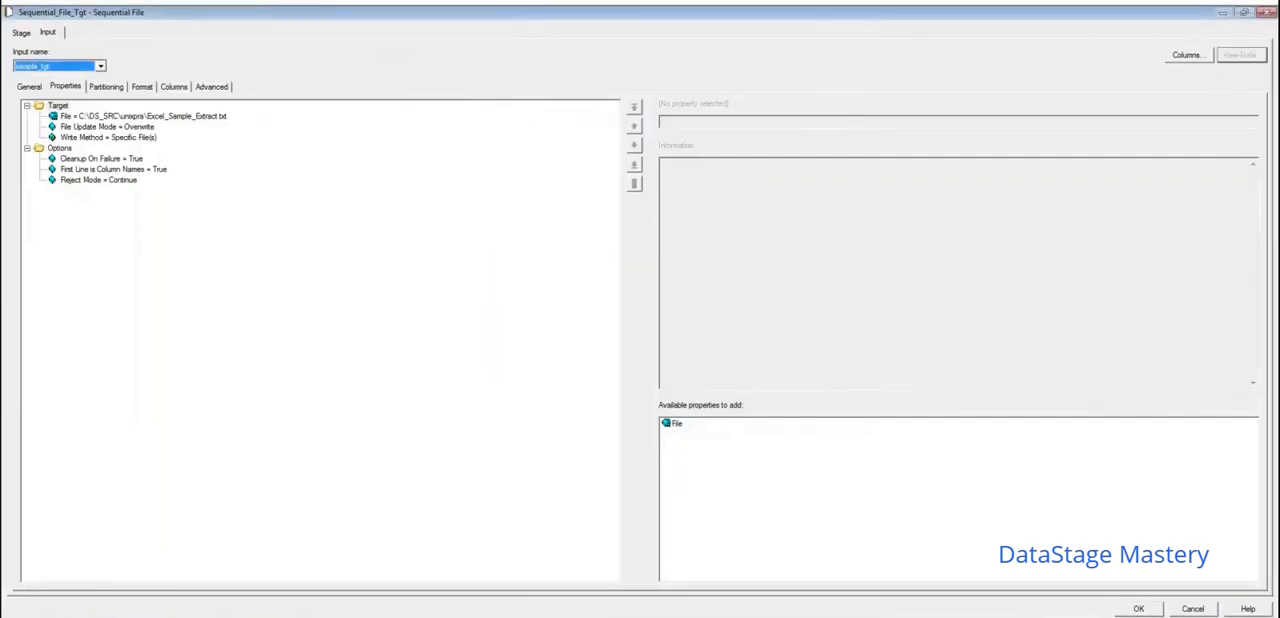